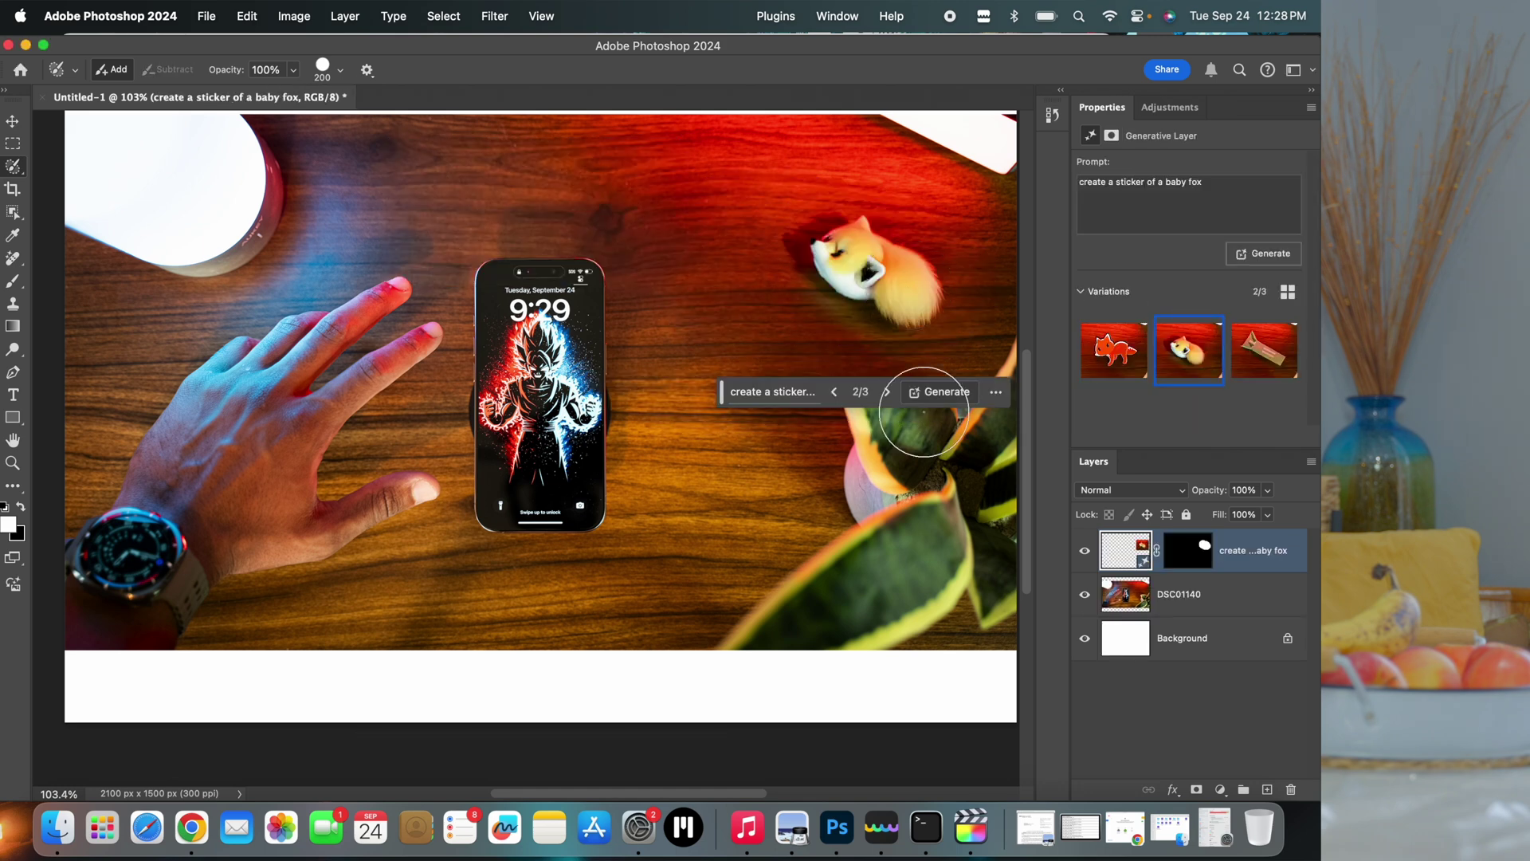
# - Marquee the area just above the phone where the generated crown will go
pyautogui.moveTo(437, 212); pyautogui.dragTo(485, 289)
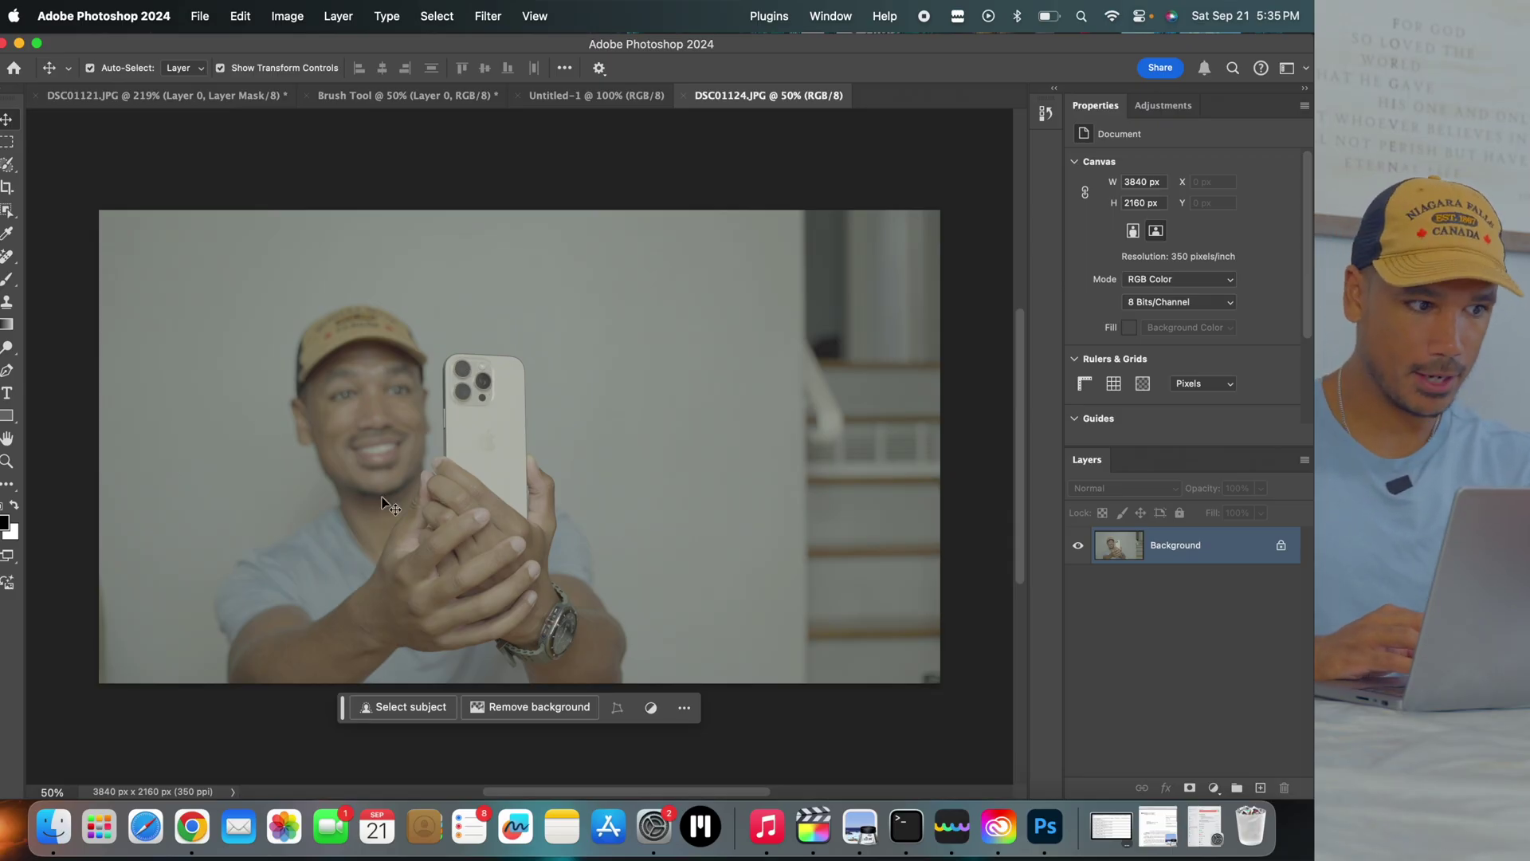
# - Move the cut-out man right, brush areas back into his mask, and marquee the whole canvas
pyautogui.moveTo(449, 547); pyautogui.dragTo(574, 551)
pyautogui.click(519, 711)
pyautogui.scroll(5, 725, 547)
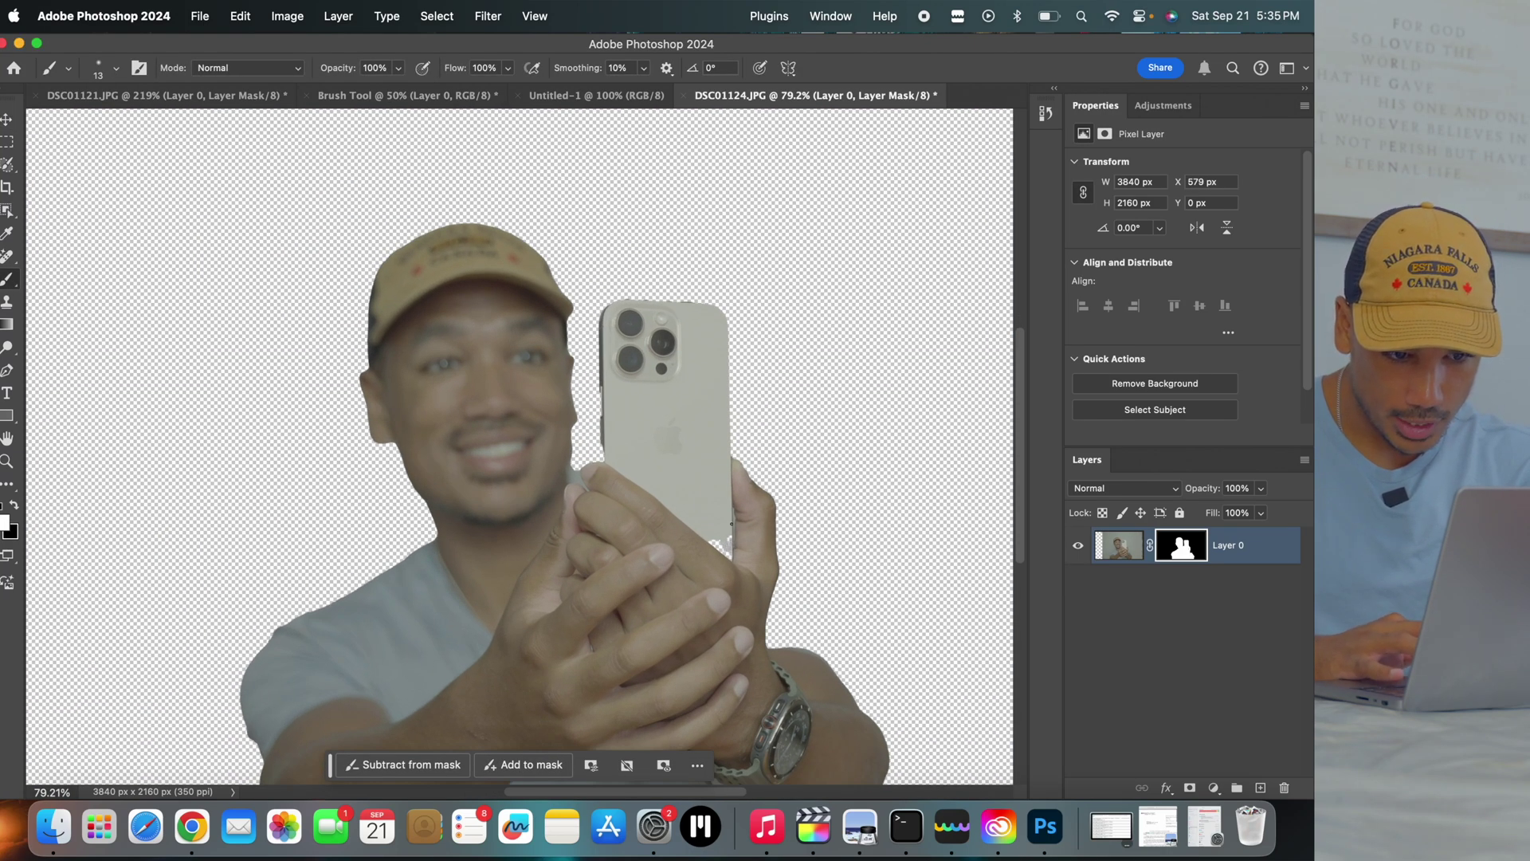
pyautogui.scroll(5, 518, 447)
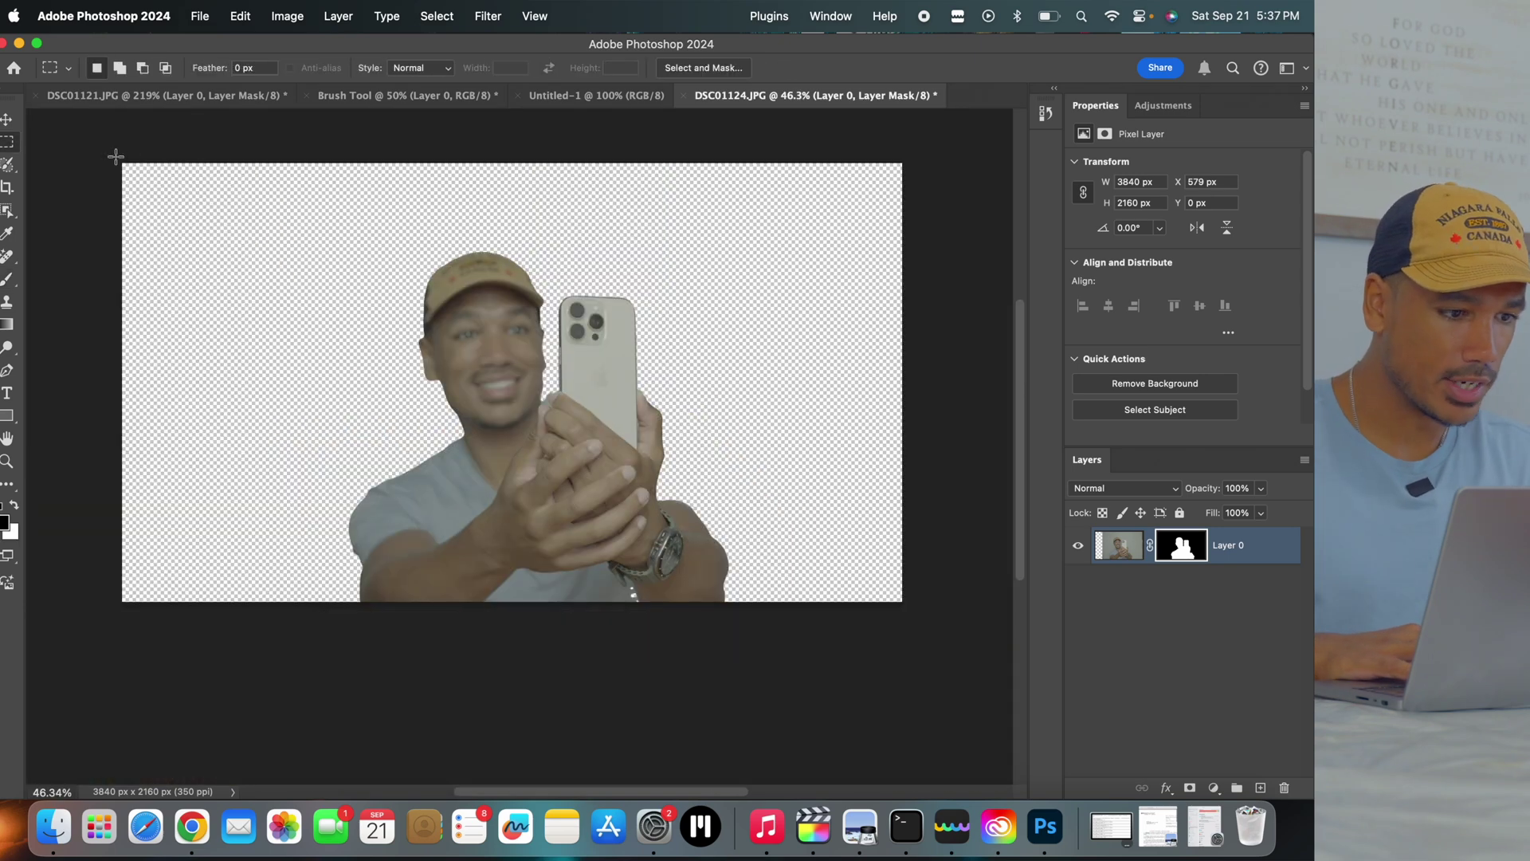
pyautogui.moveTo(121, 164); pyautogui.dragTo(964, 623)
# - Generative-fill the canvas with a blurry New York street background and keep variation 3
pyautogui.write('Add a')
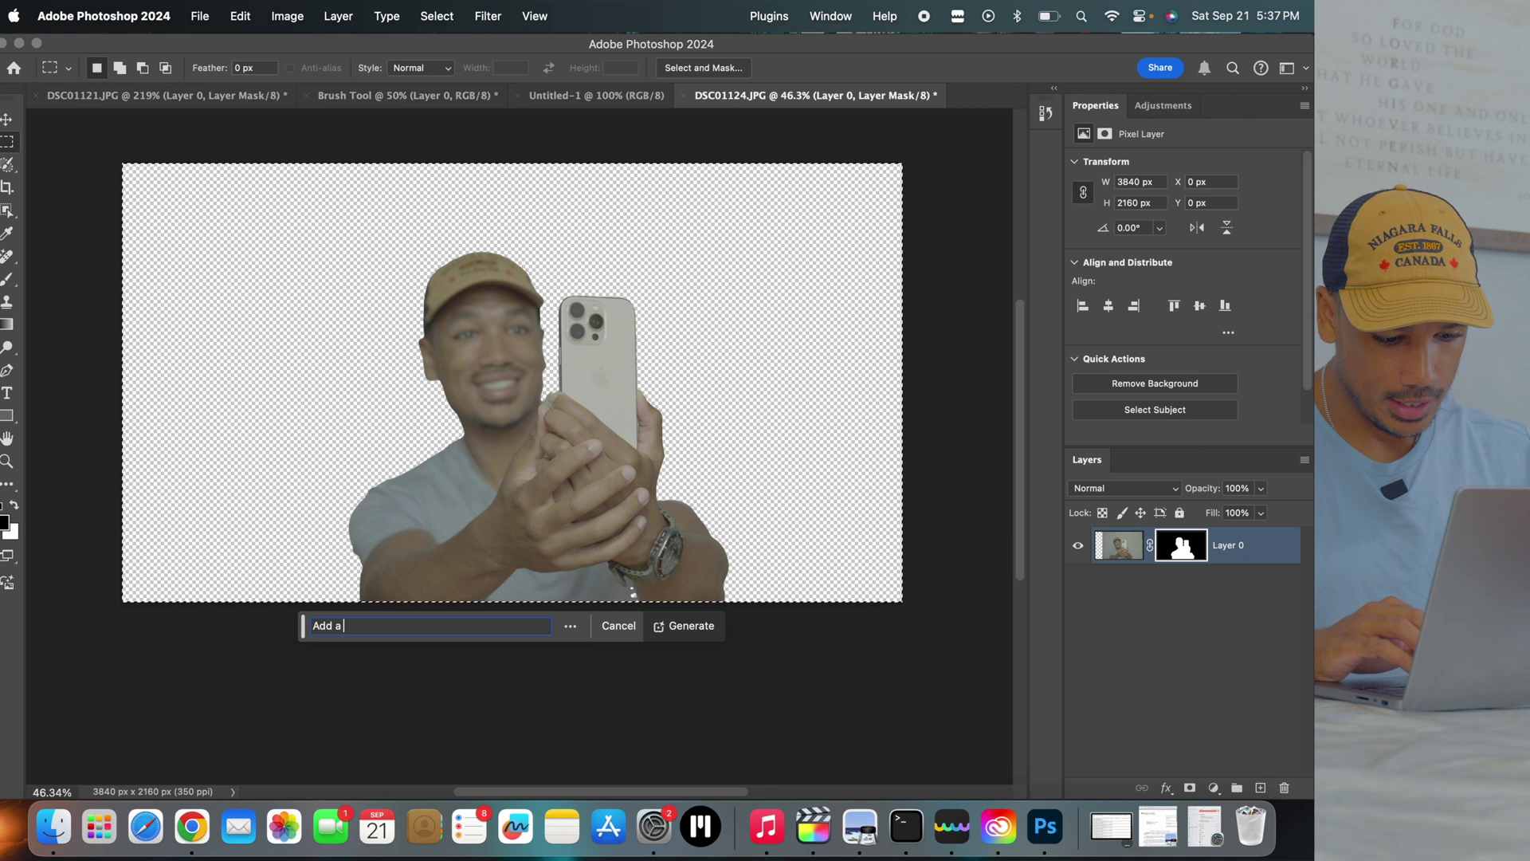
pyautogui.write(' city bl')
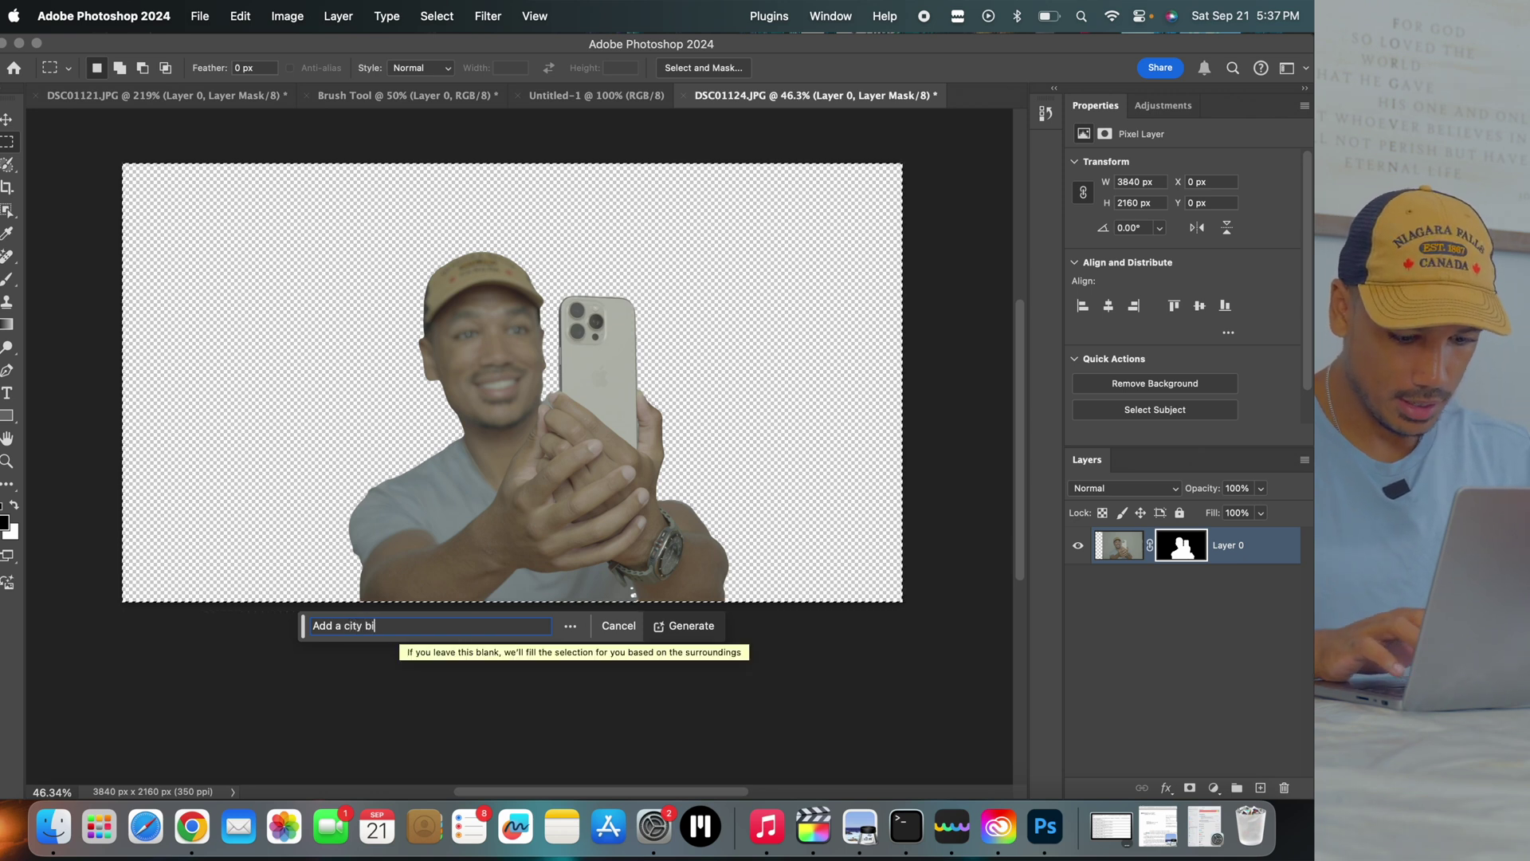
pyautogui.press('BackSpace')
pyautogui.write('ackground')
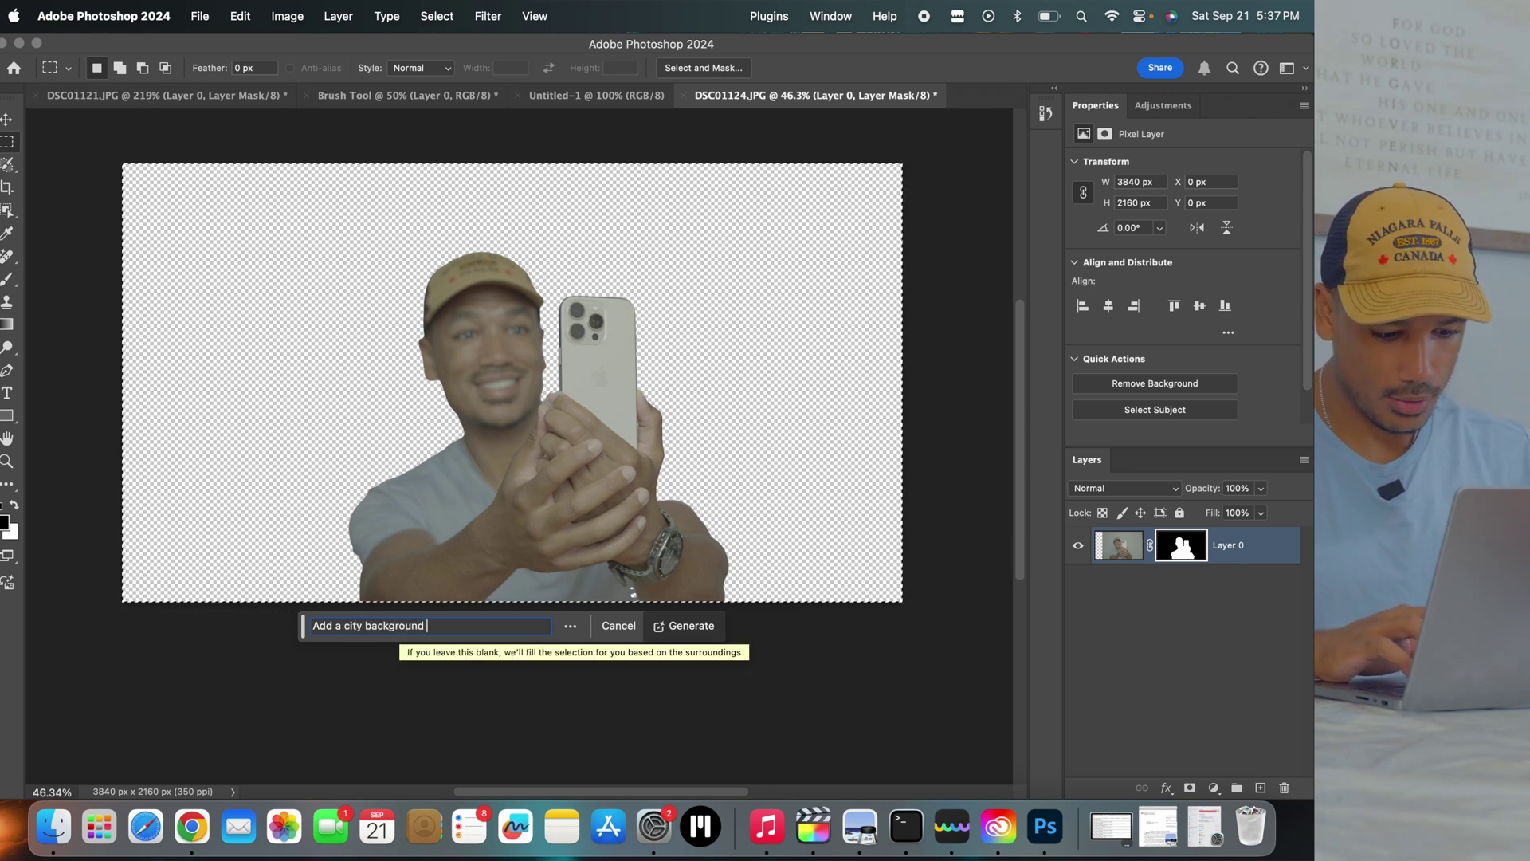
pyautogui.write(' fro th')
pyautogui.write('m')
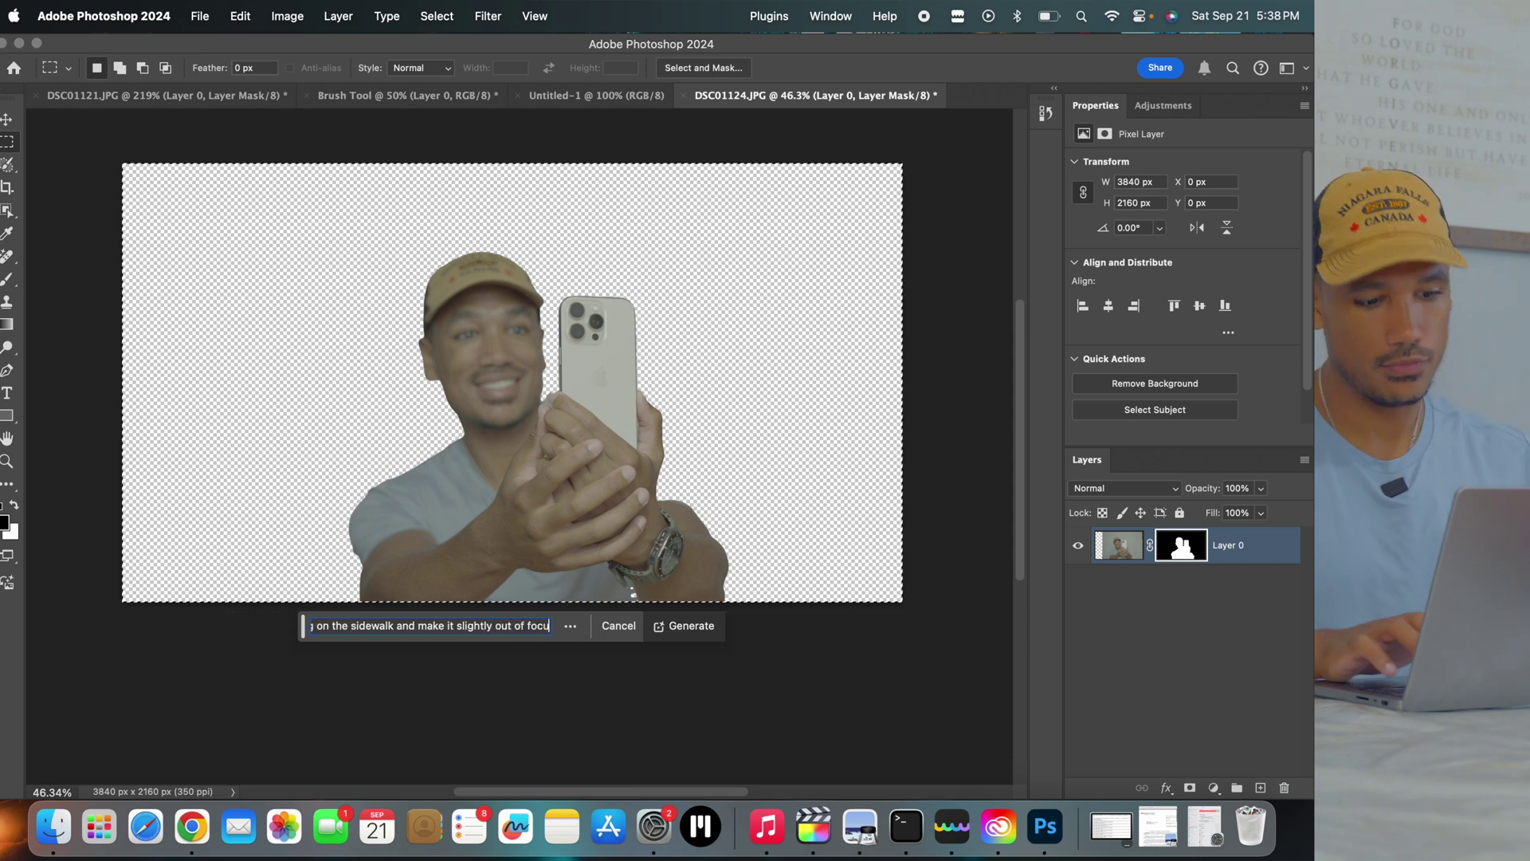
pyautogui.click(684, 626)
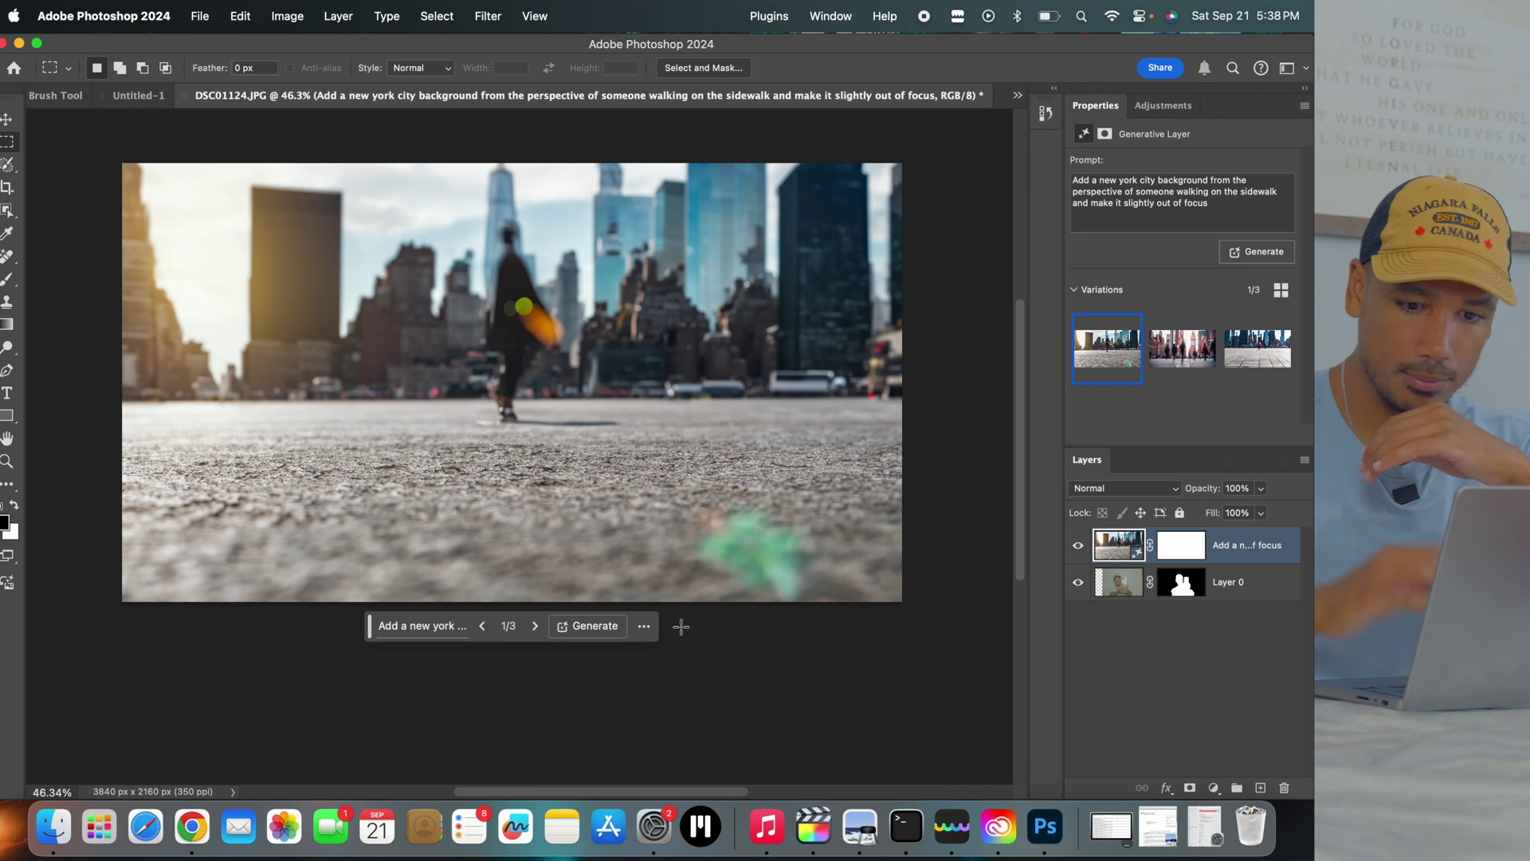
pyautogui.click(1182, 348)
pyautogui.click(1253, 353)
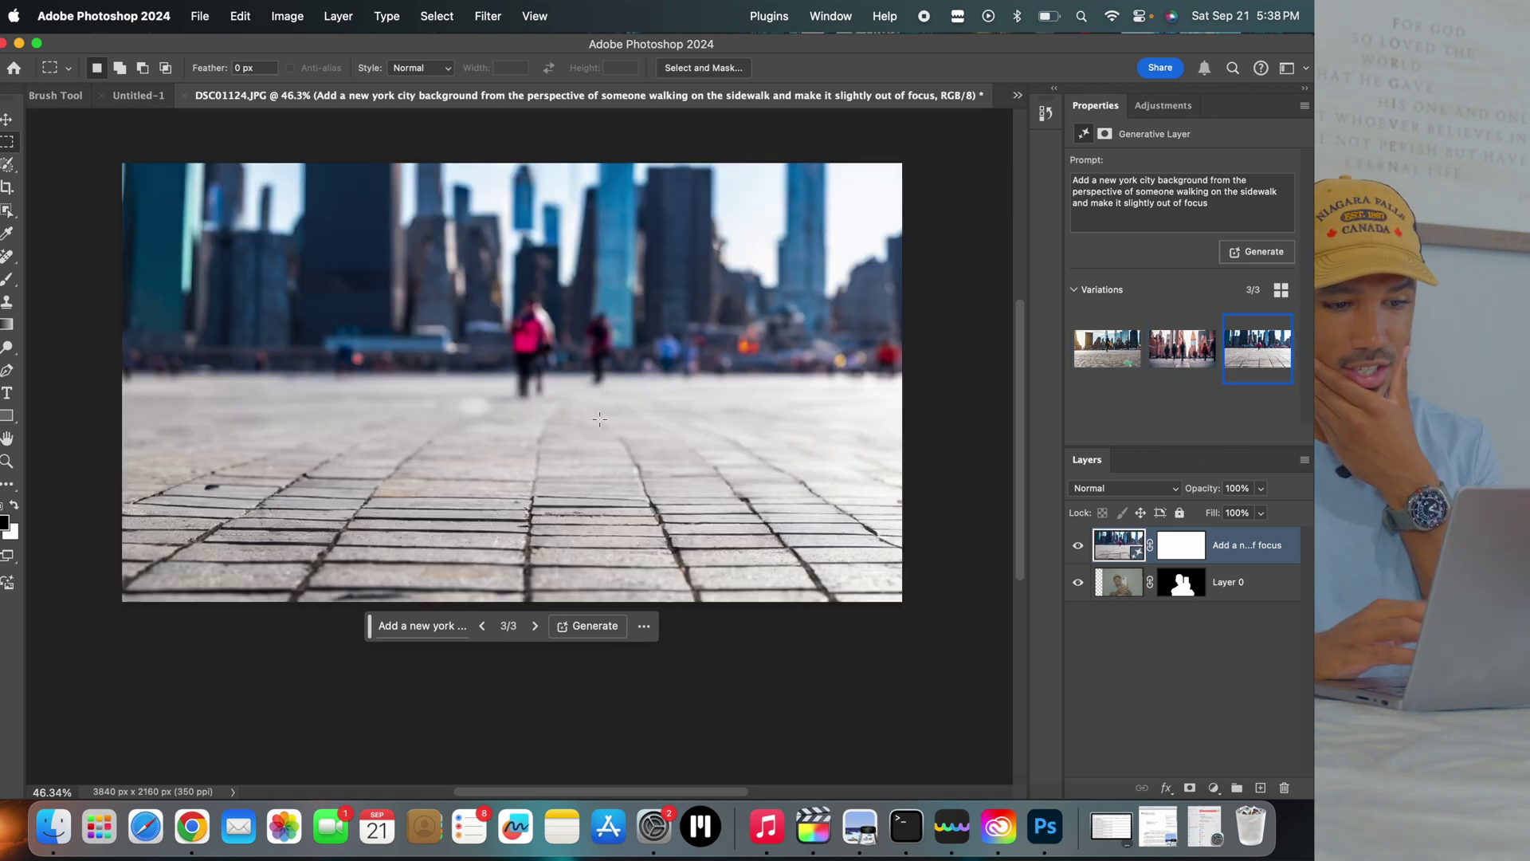
pyautogui.click(676, 627)
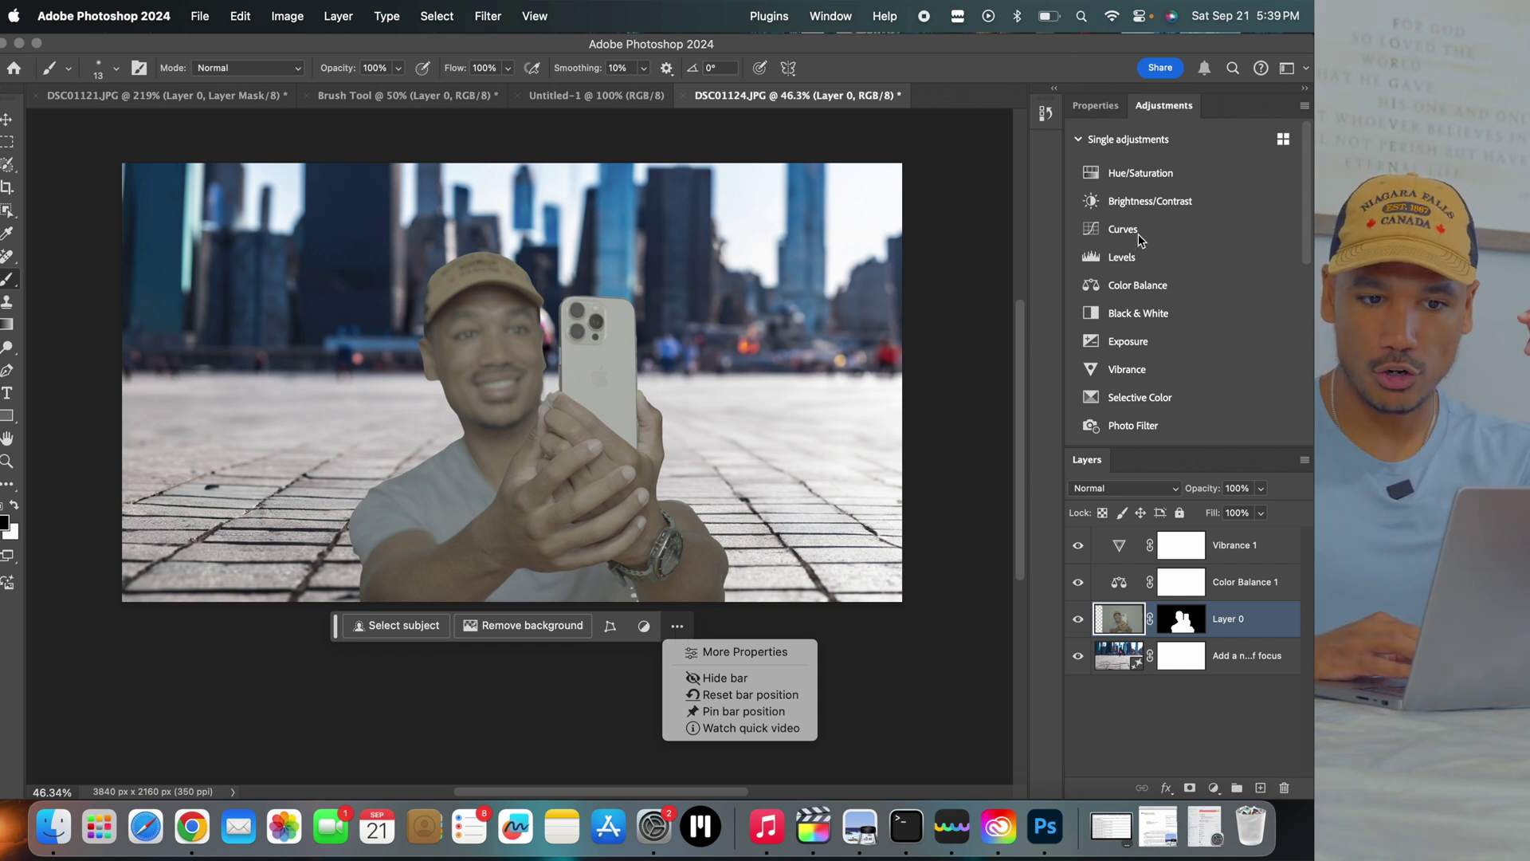
# - Add a Hue/Saturation adjustment layer, then marquee the empty pavement left of the man
pyautogui.click(1150, 205)
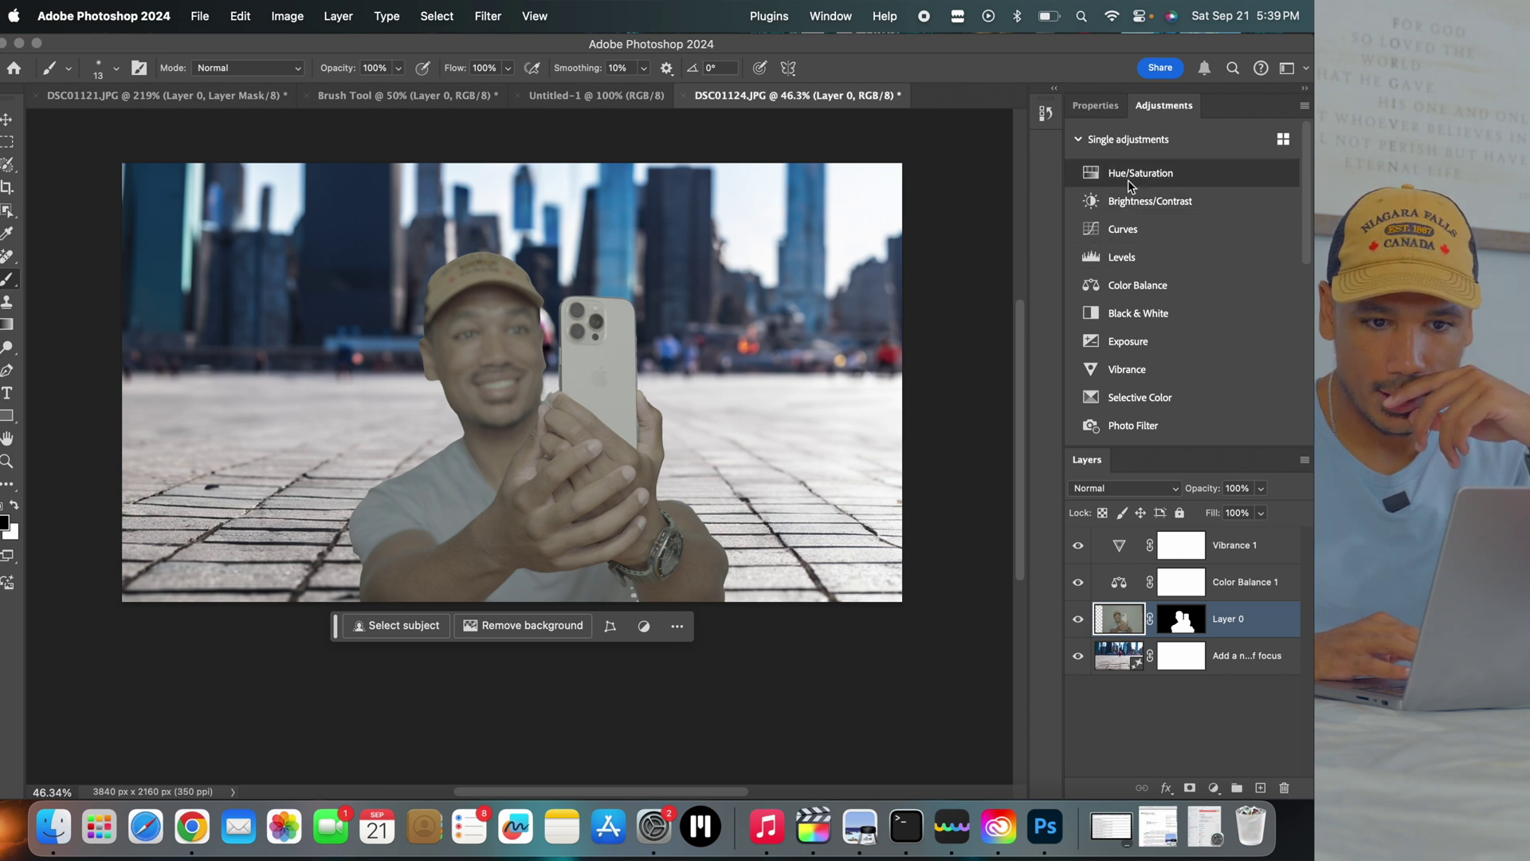
pyautogui.click(1130, 175)
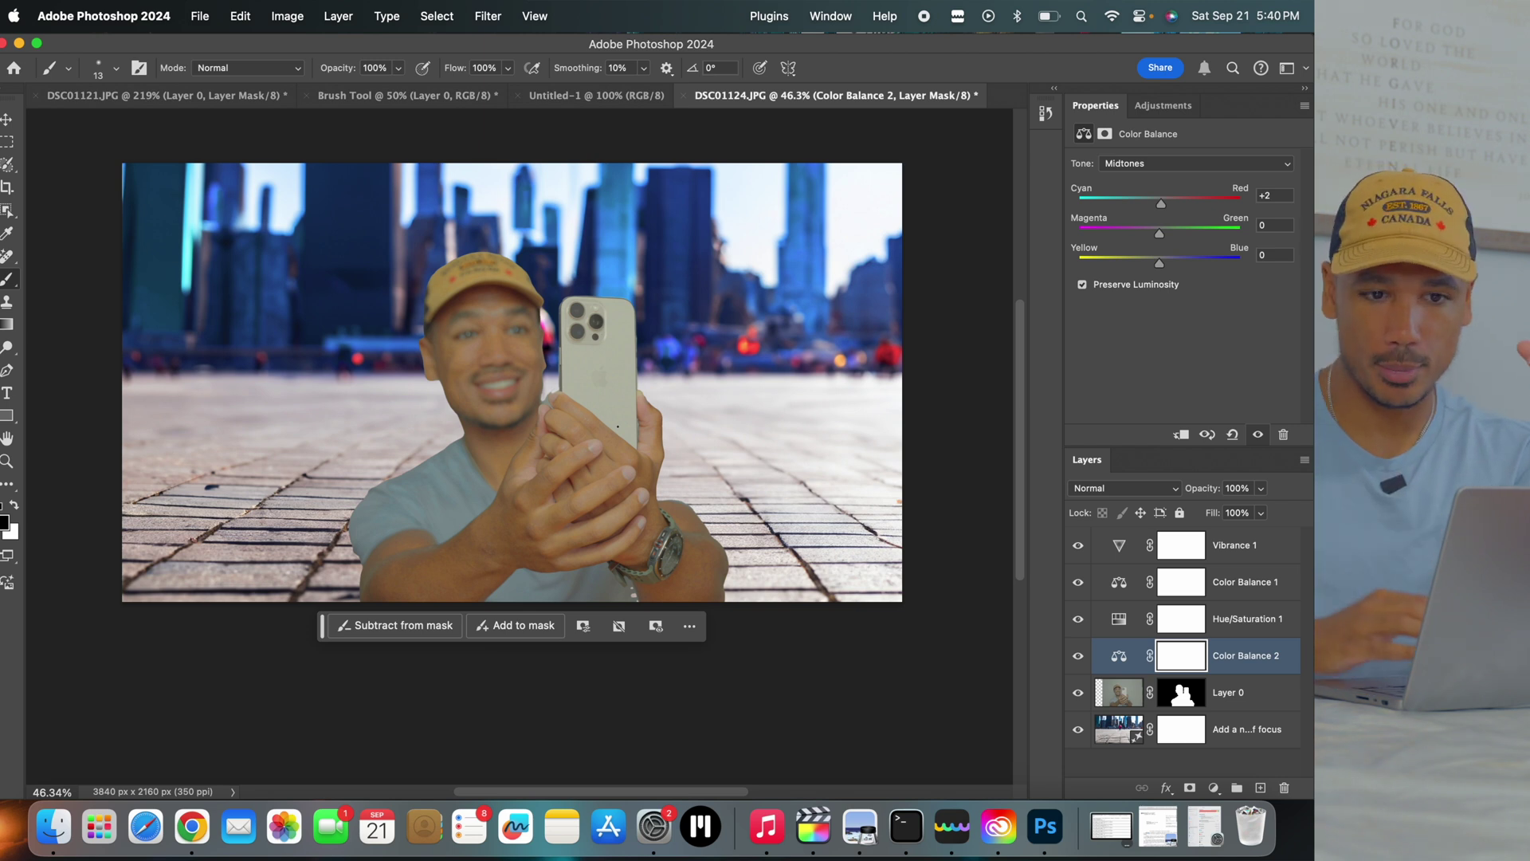
pyautogui.moveTo(135, 237); pyautogui.dragTo(402, 470)
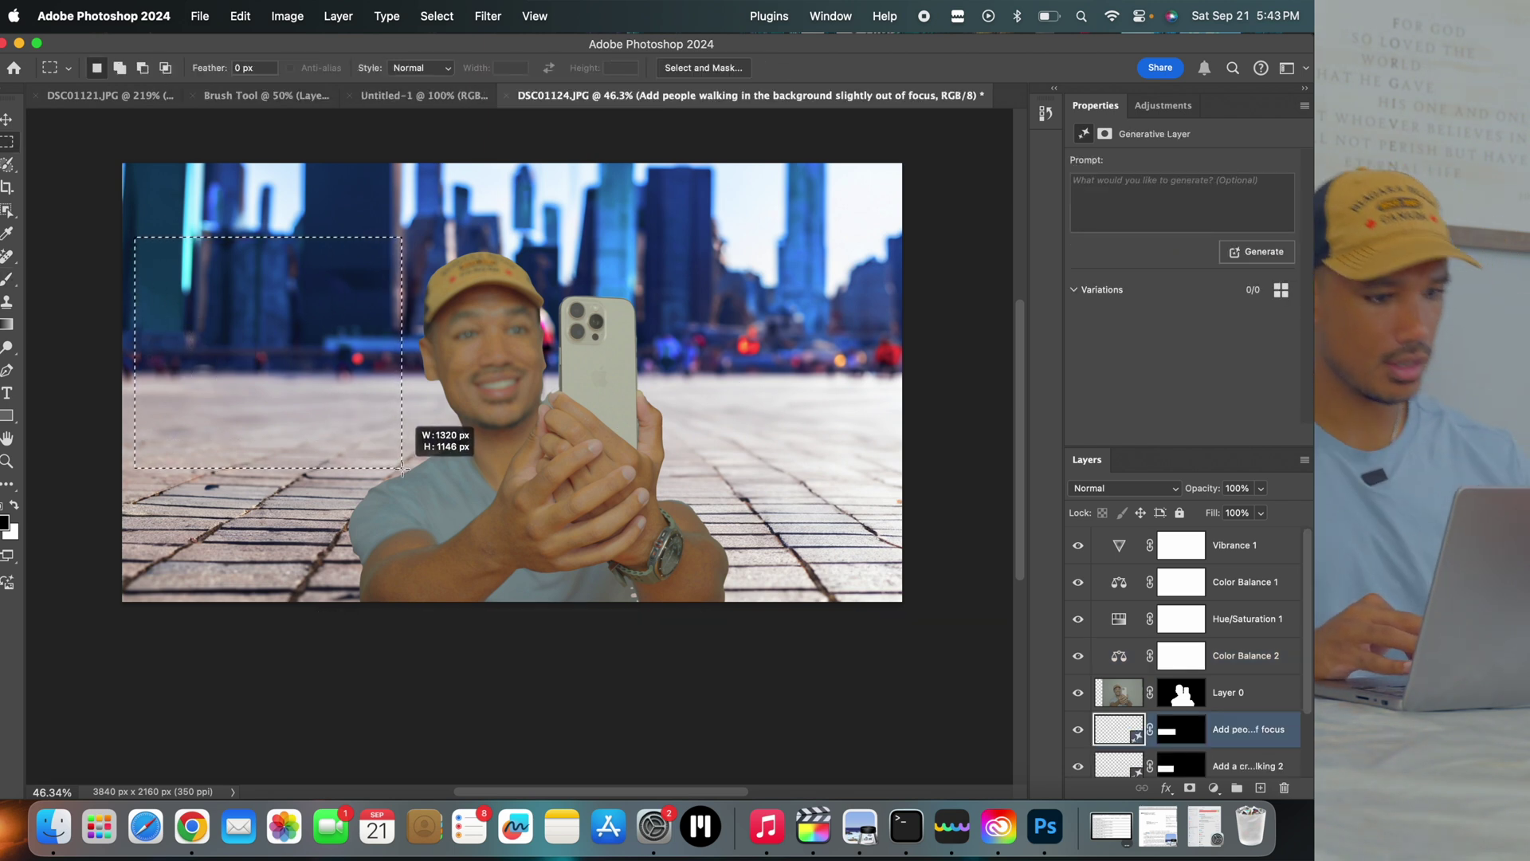
# - Generate 'a crowd of people walking in the background slightly out of focus' and pick variation 3
pyautogui.click(136, 493)
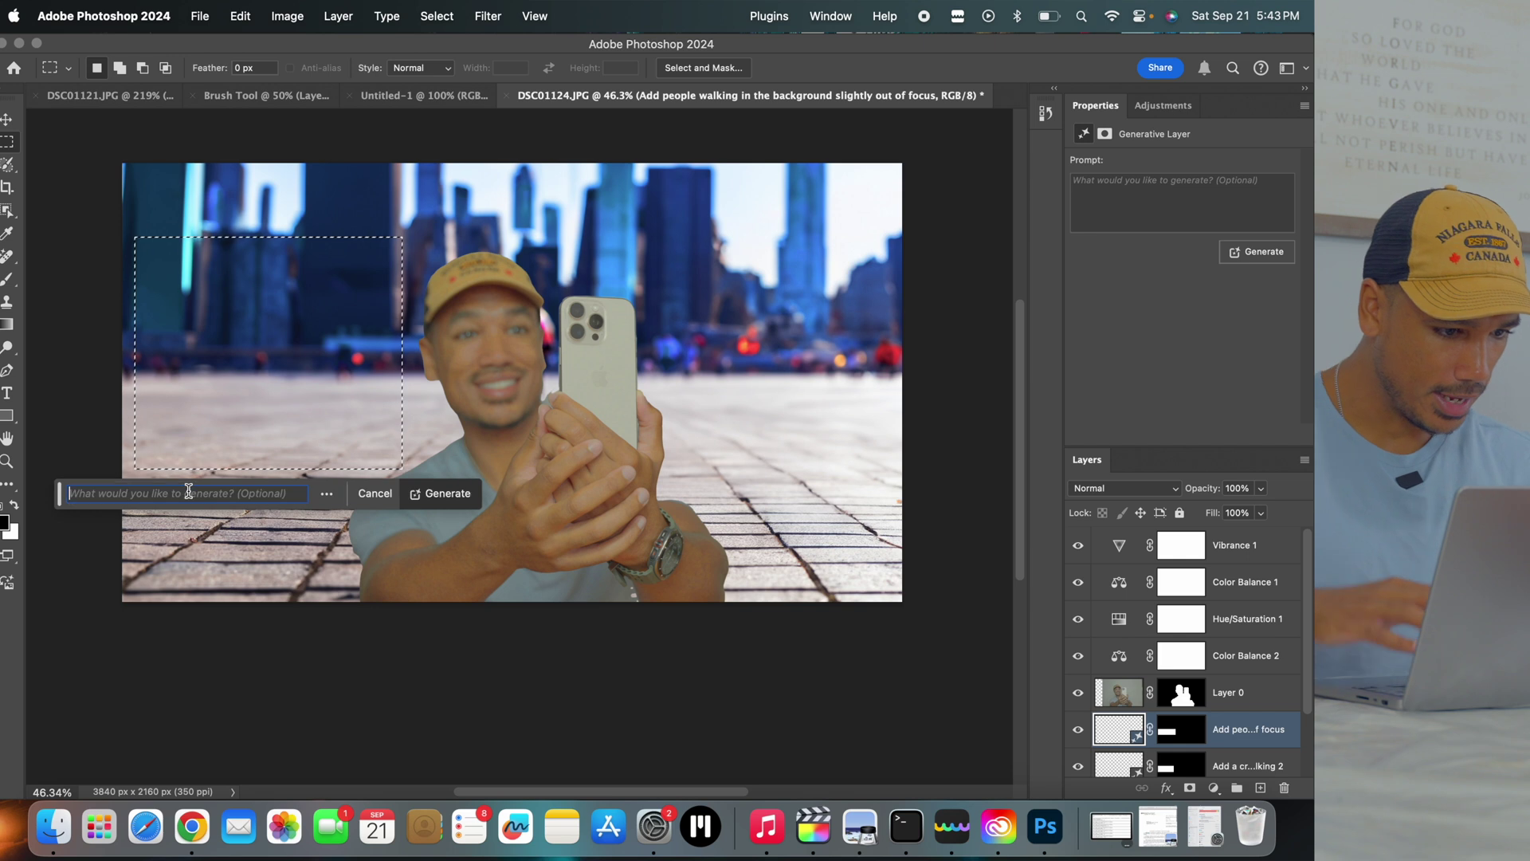
pyautogui.write('Create a crowd of peo')
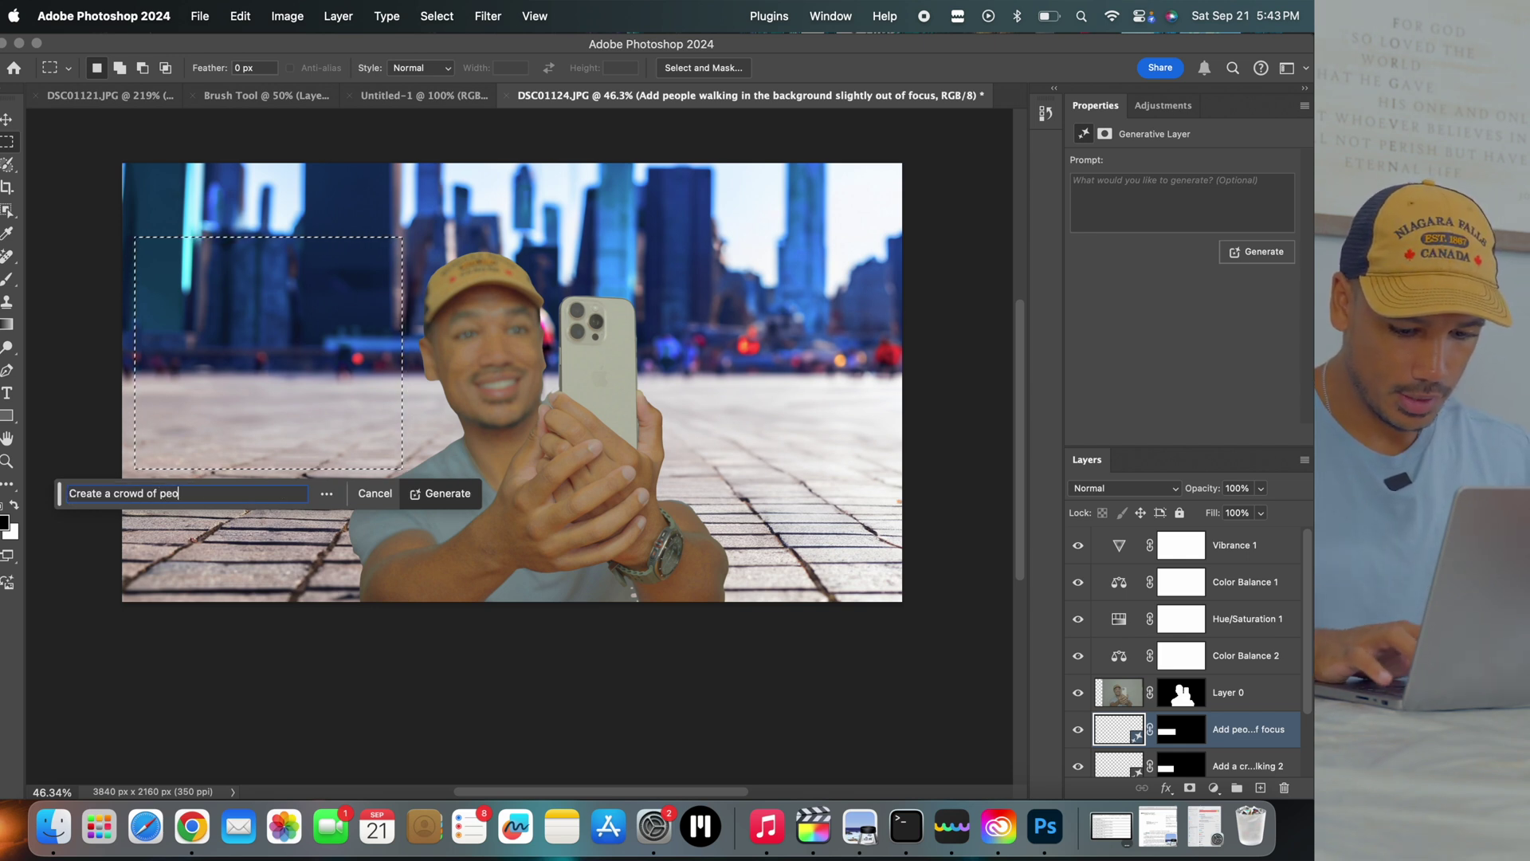
pyautogui.write('ple walking i the')
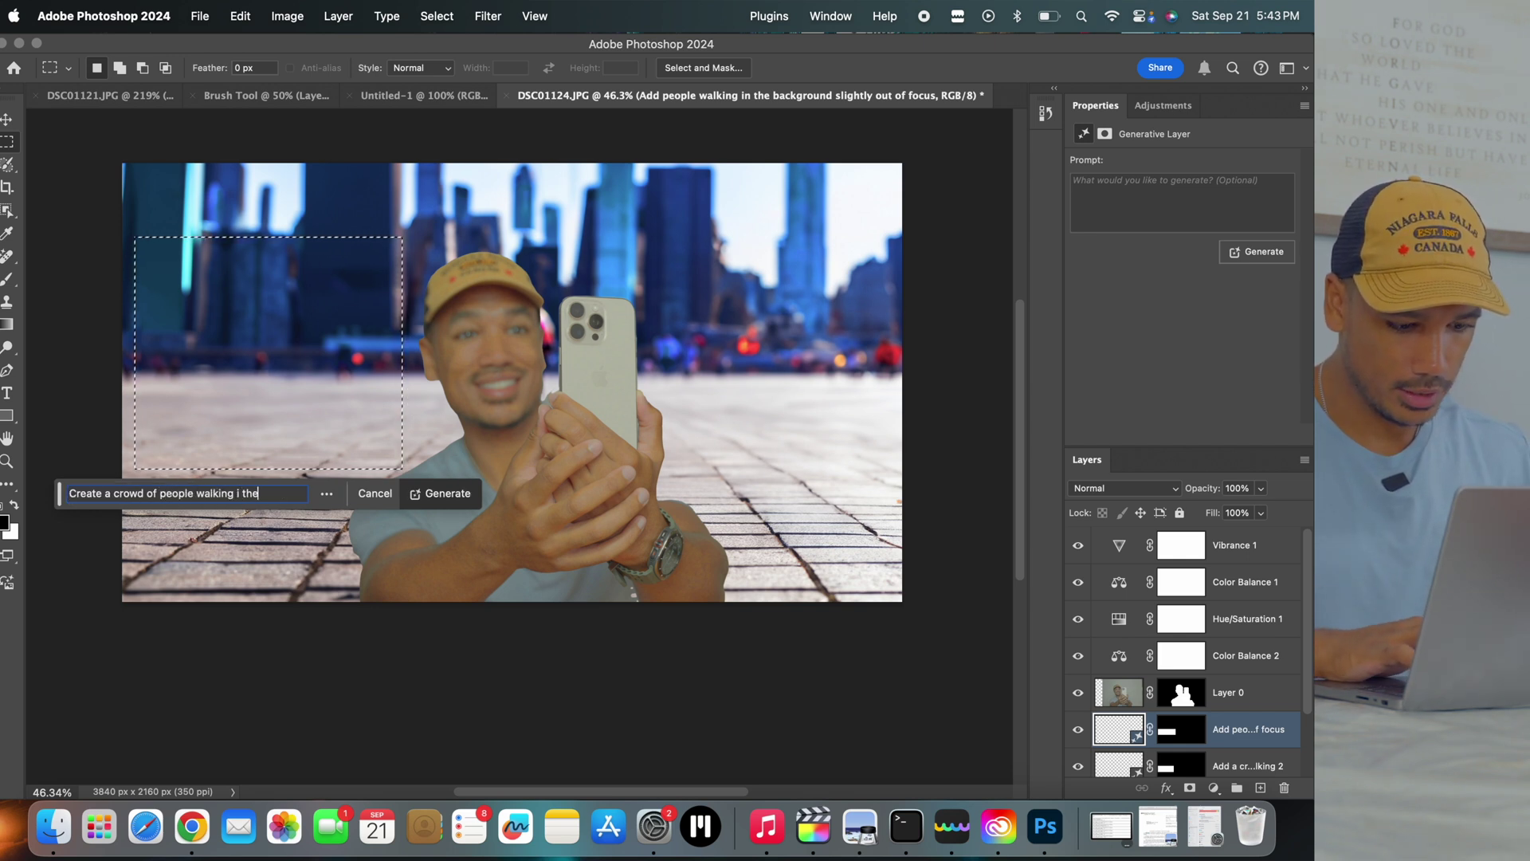
pyautogui.press('BackSpace')
pyautogui.press('BackSpace')
pyautogui.press('BackSpace')
pyautogui.write('n the ba')
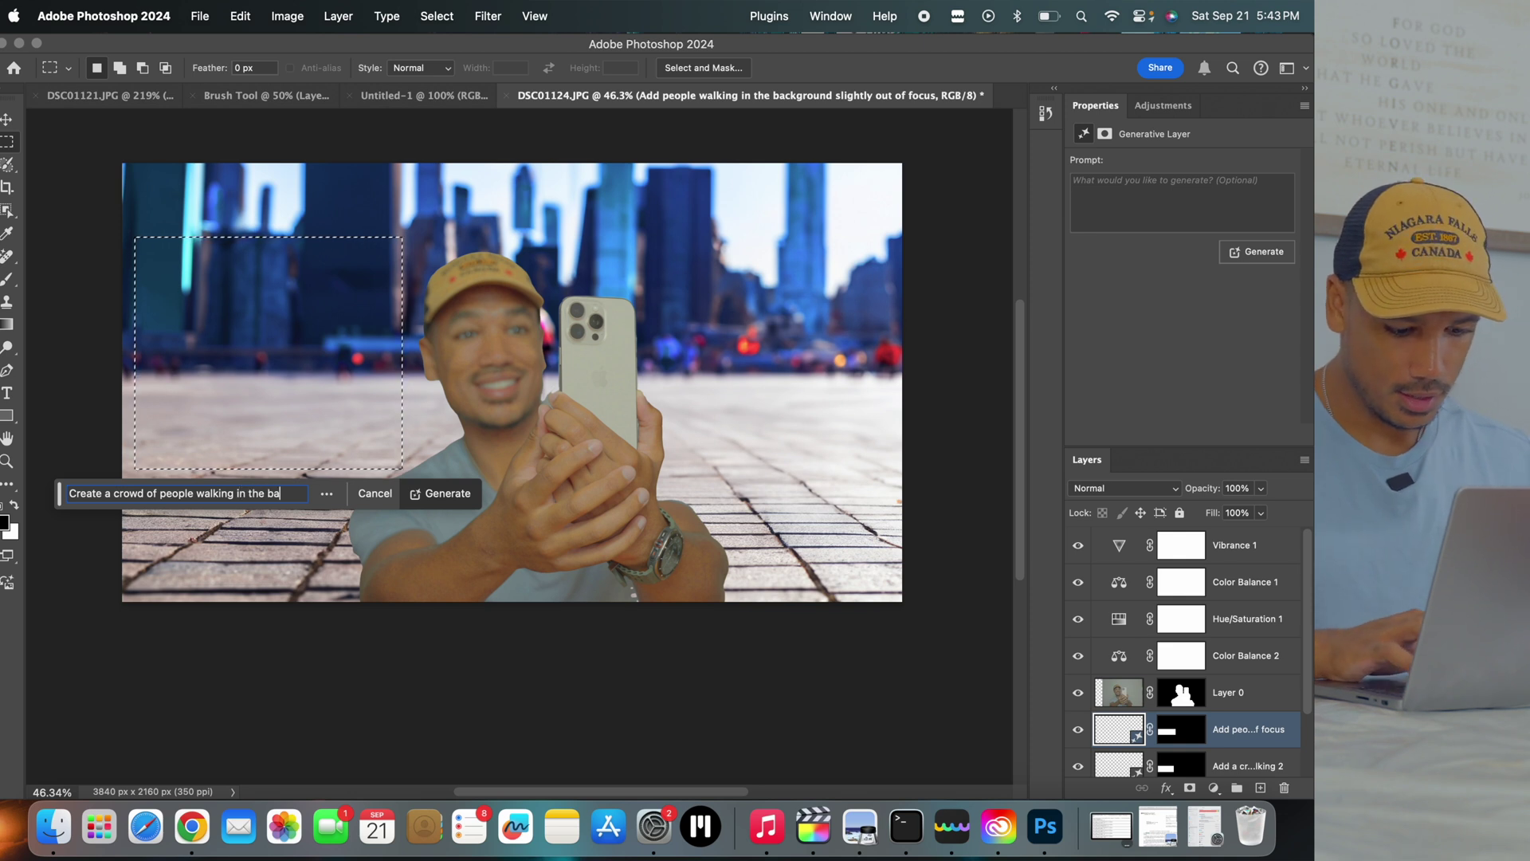
pyautogui.write('ckground slightly out of focus')
pyautogui.press('Return')
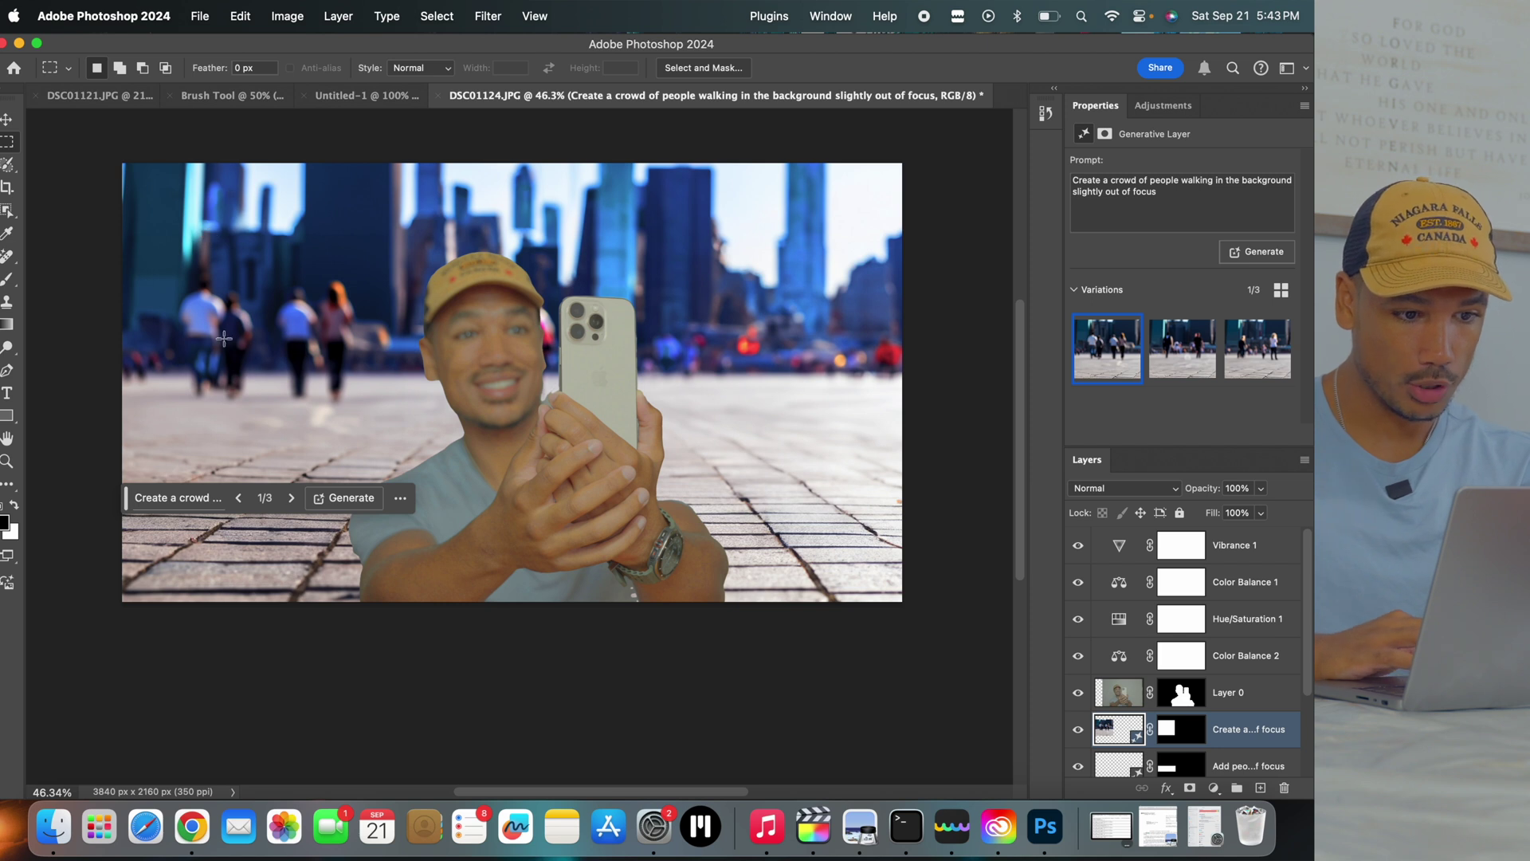
pyautogui.click(1182, 348)
pyautogui.click(1275, 362)
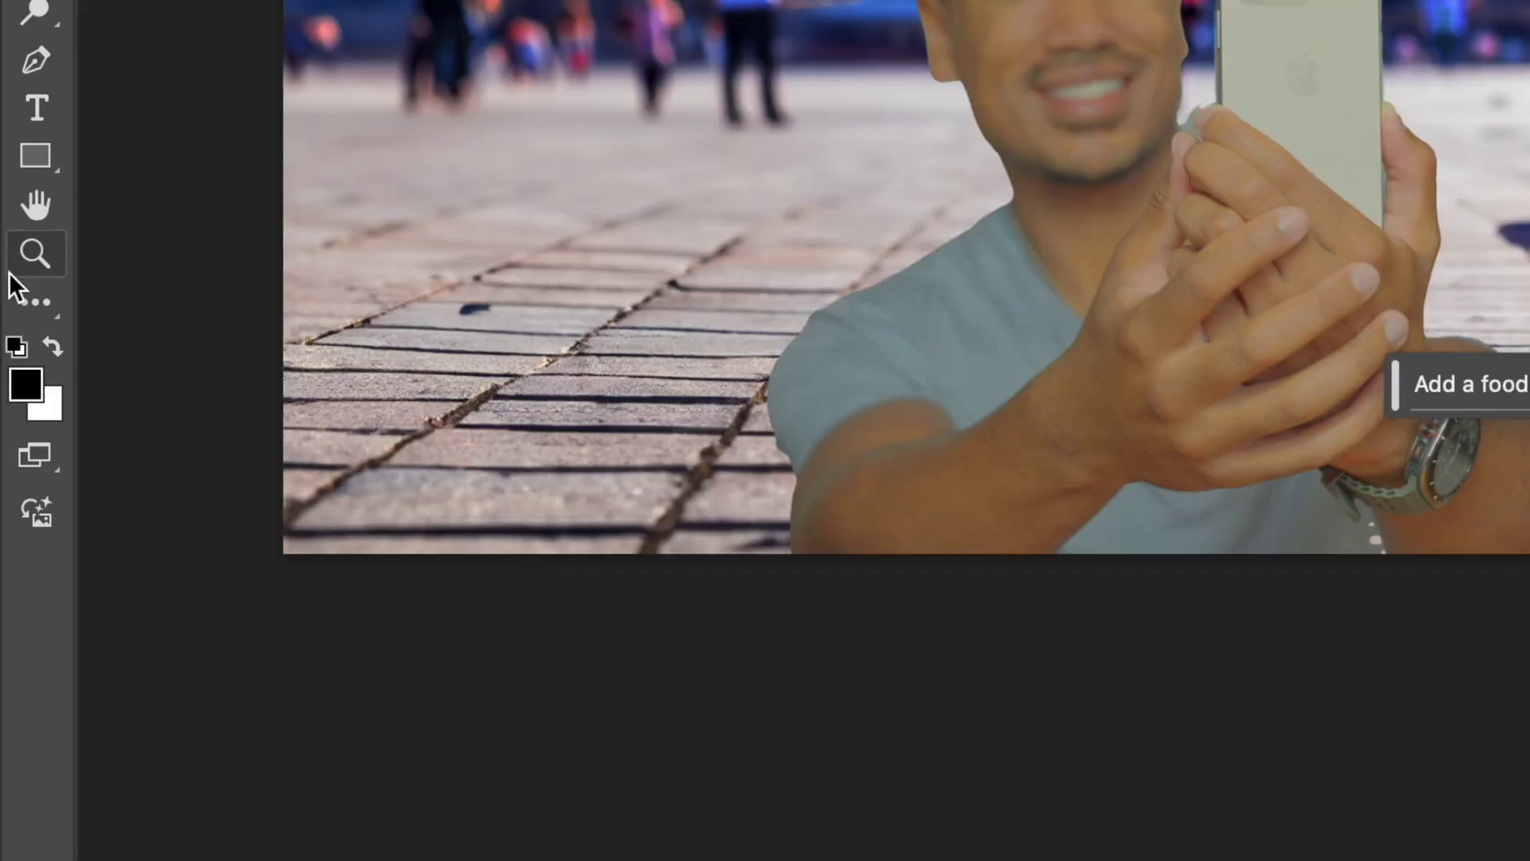
# - Open Generate Image with the Reference image option, then switch to a new Chrome tab
pyautogui.click(42, 510)
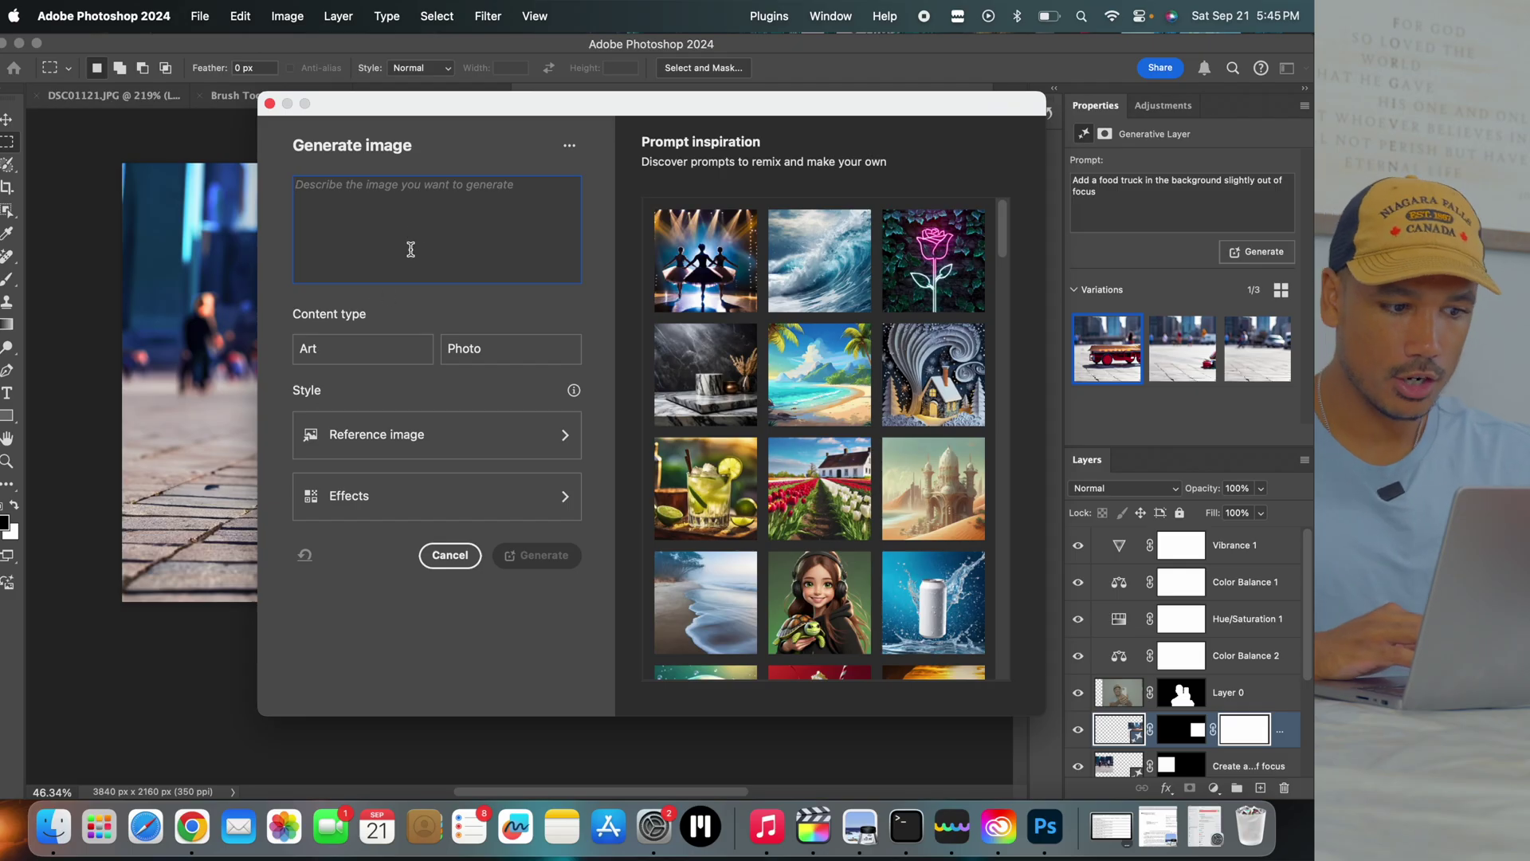
pyautogui.click(390, 455)
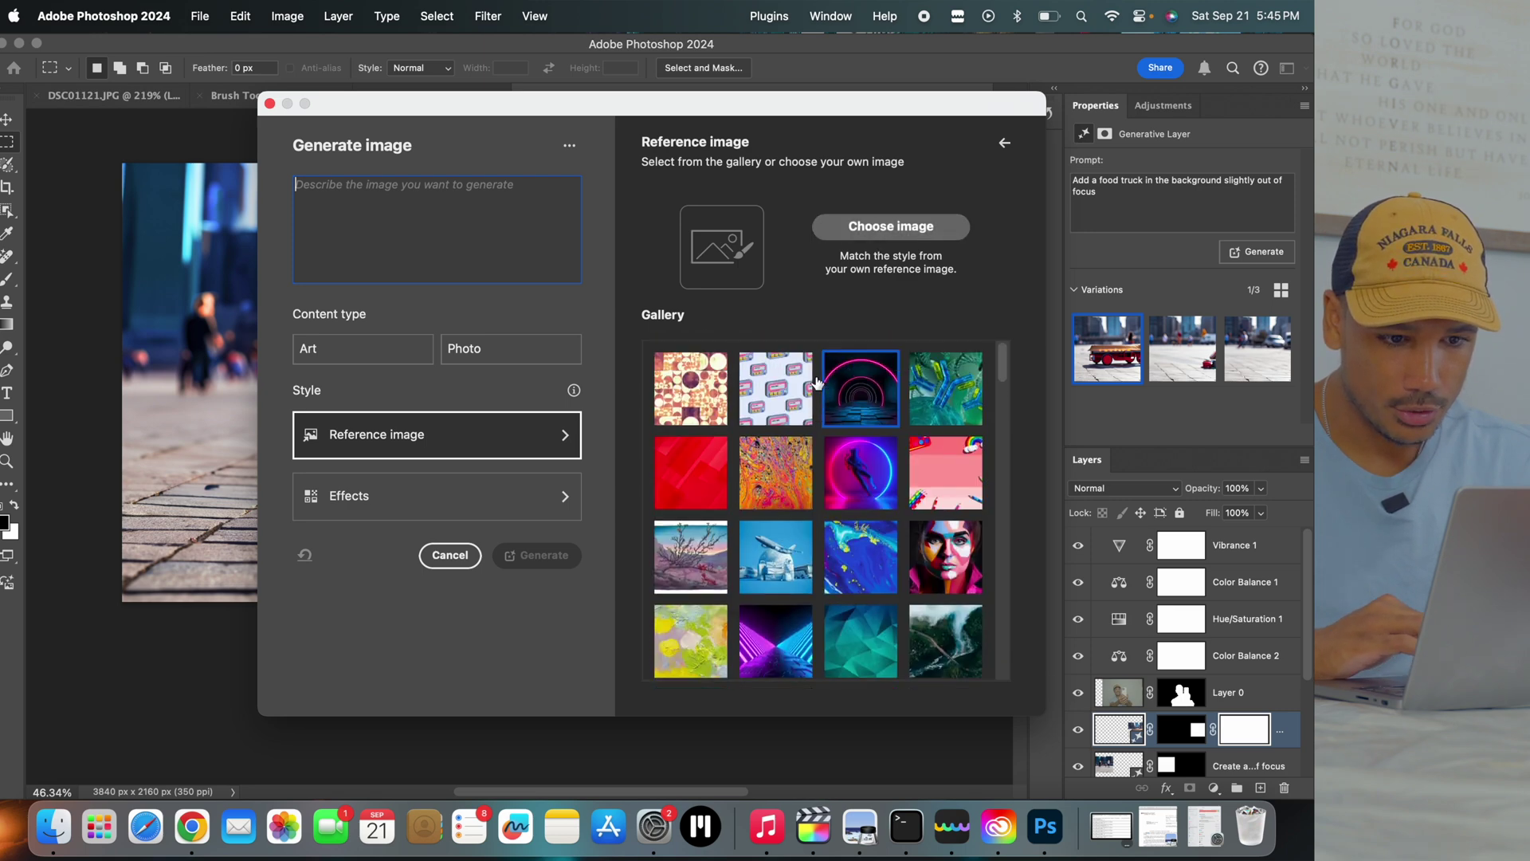
pyautogui.hotkey('ctrl', 'Right')
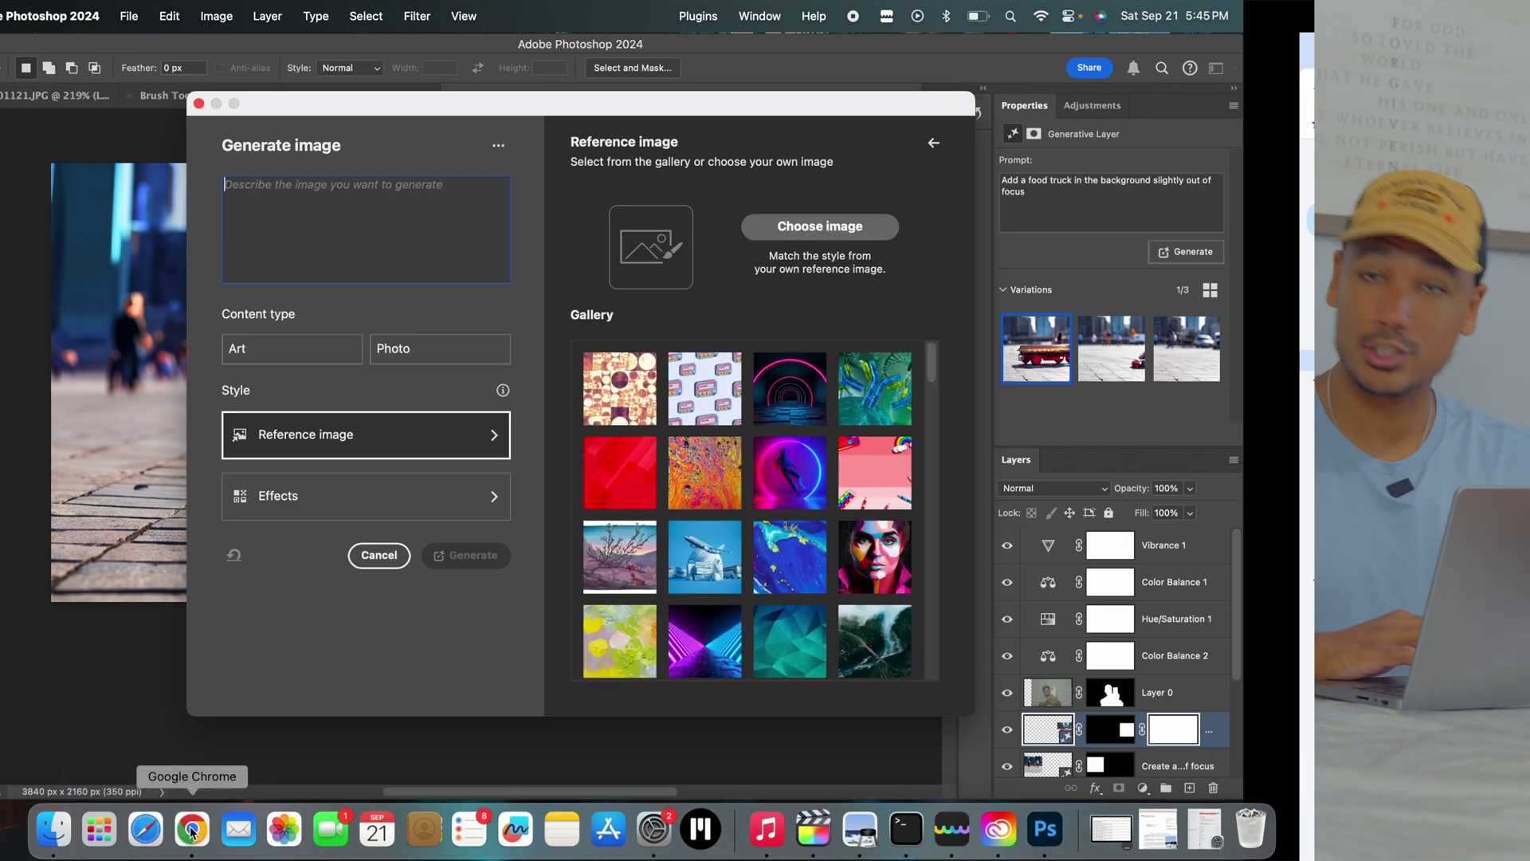
pyautogui.press('super+t')
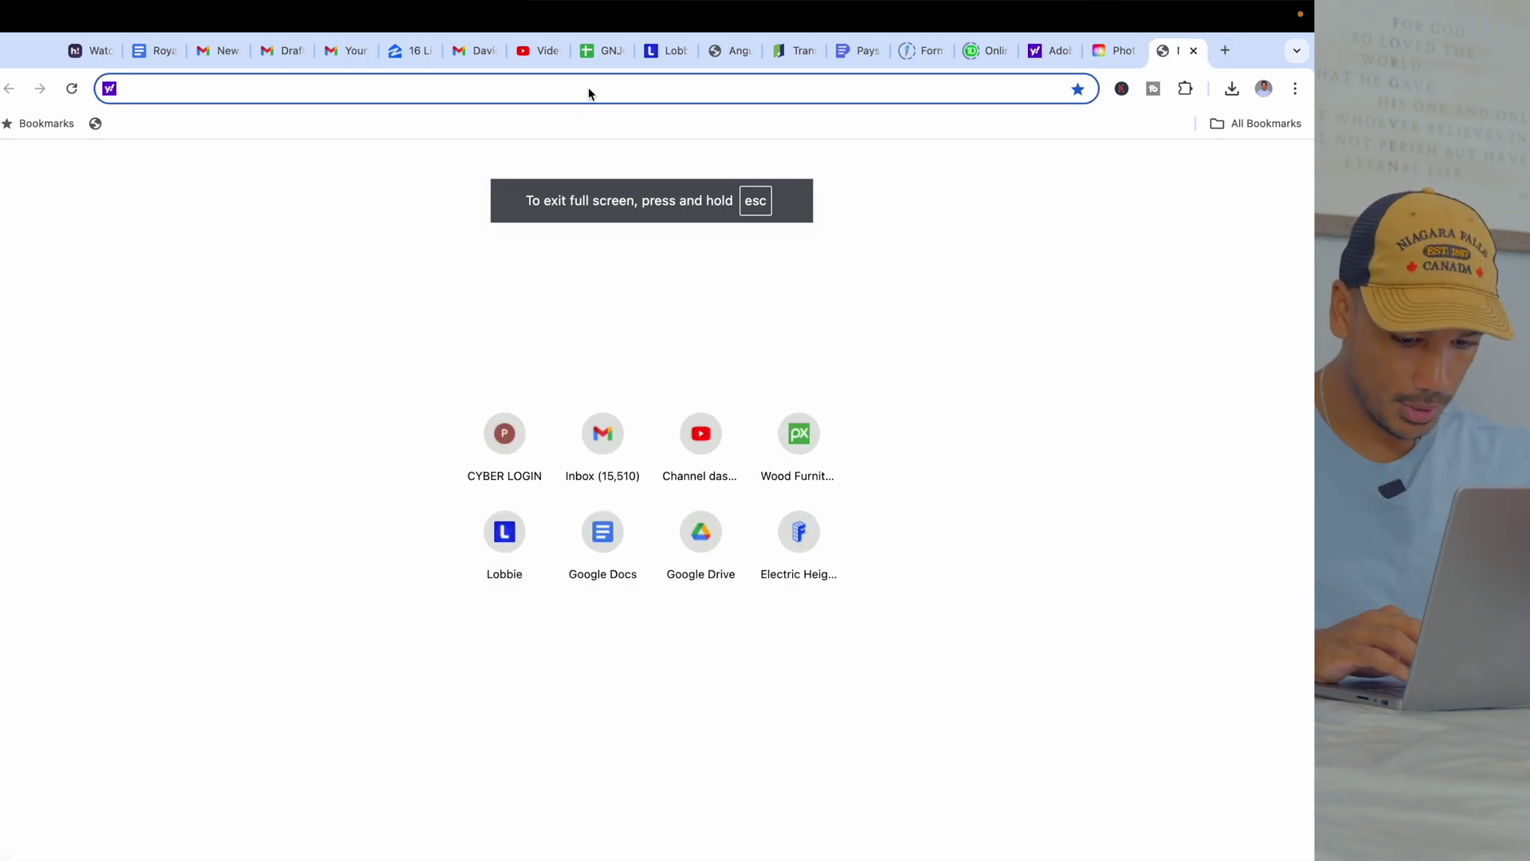
# - Search the web for 'food truck in new york city'
pyautogui.write('food truck ')
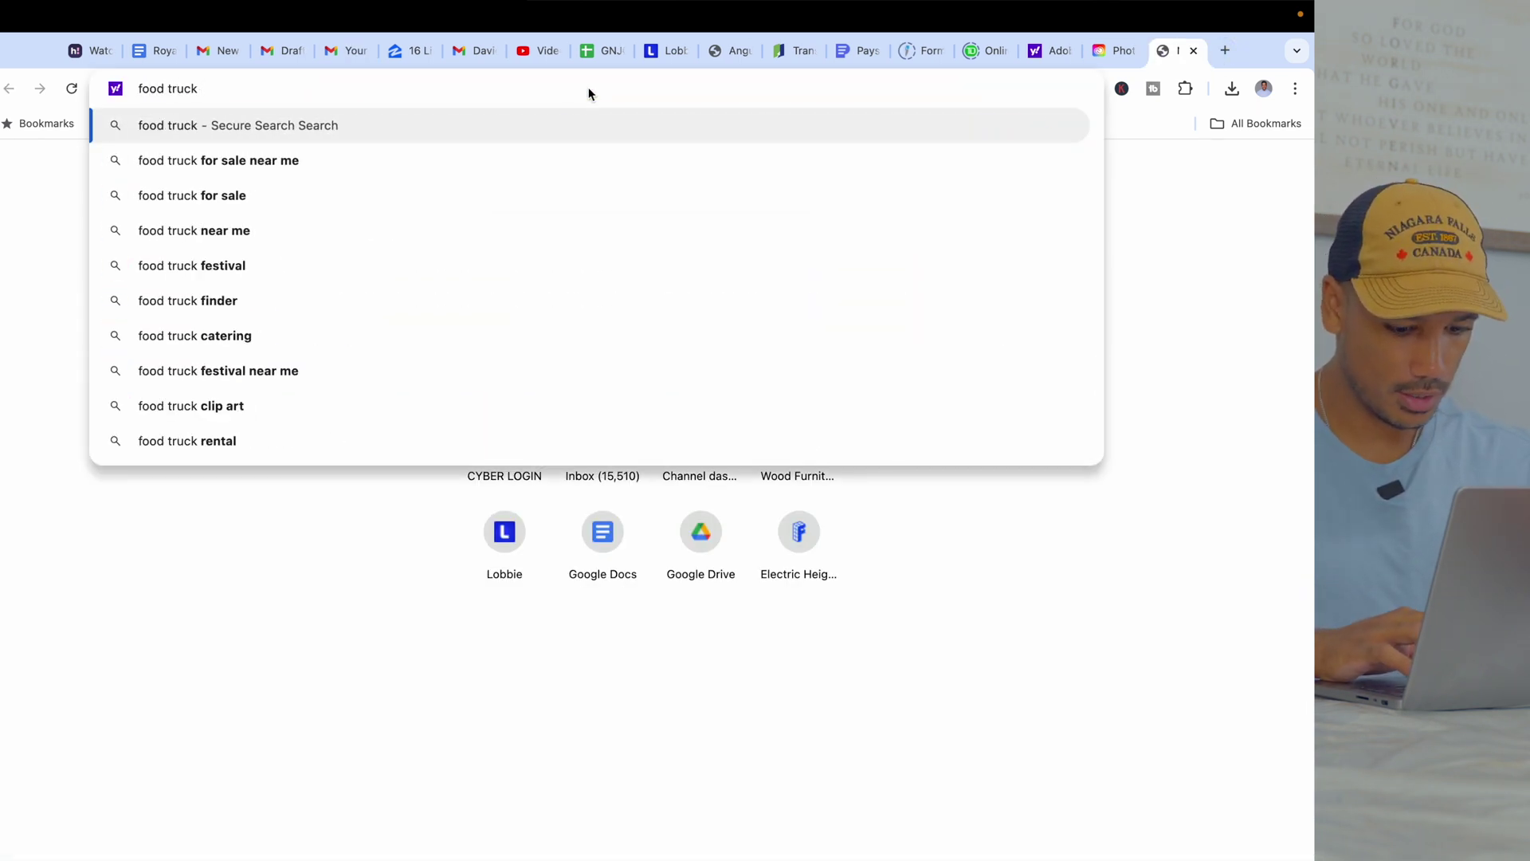
pyautogui.write('in new york cit')
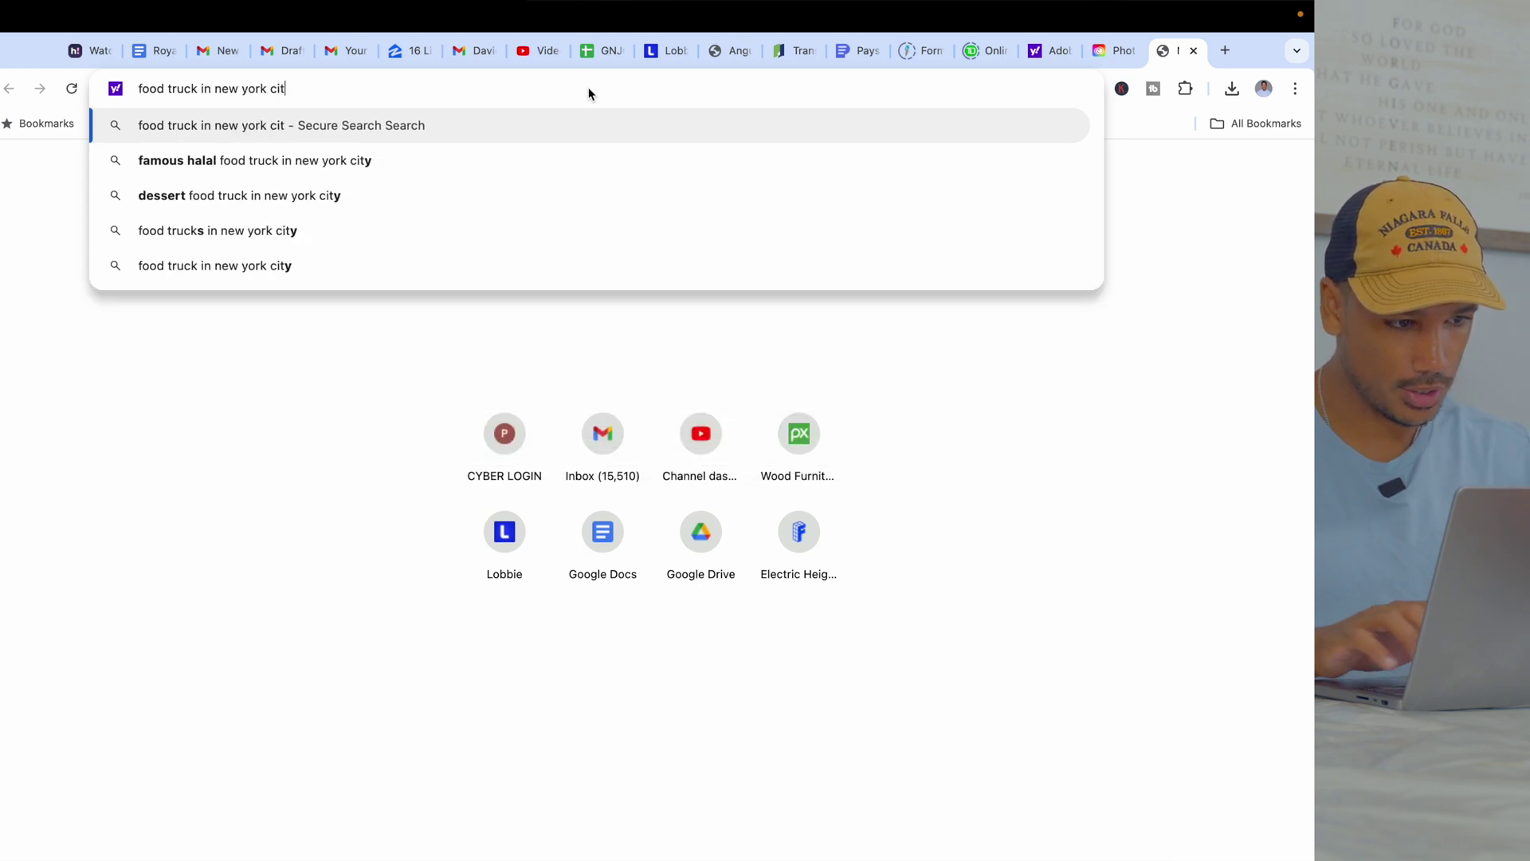
pyautogui.write('y')
pyautogui.press('Return')
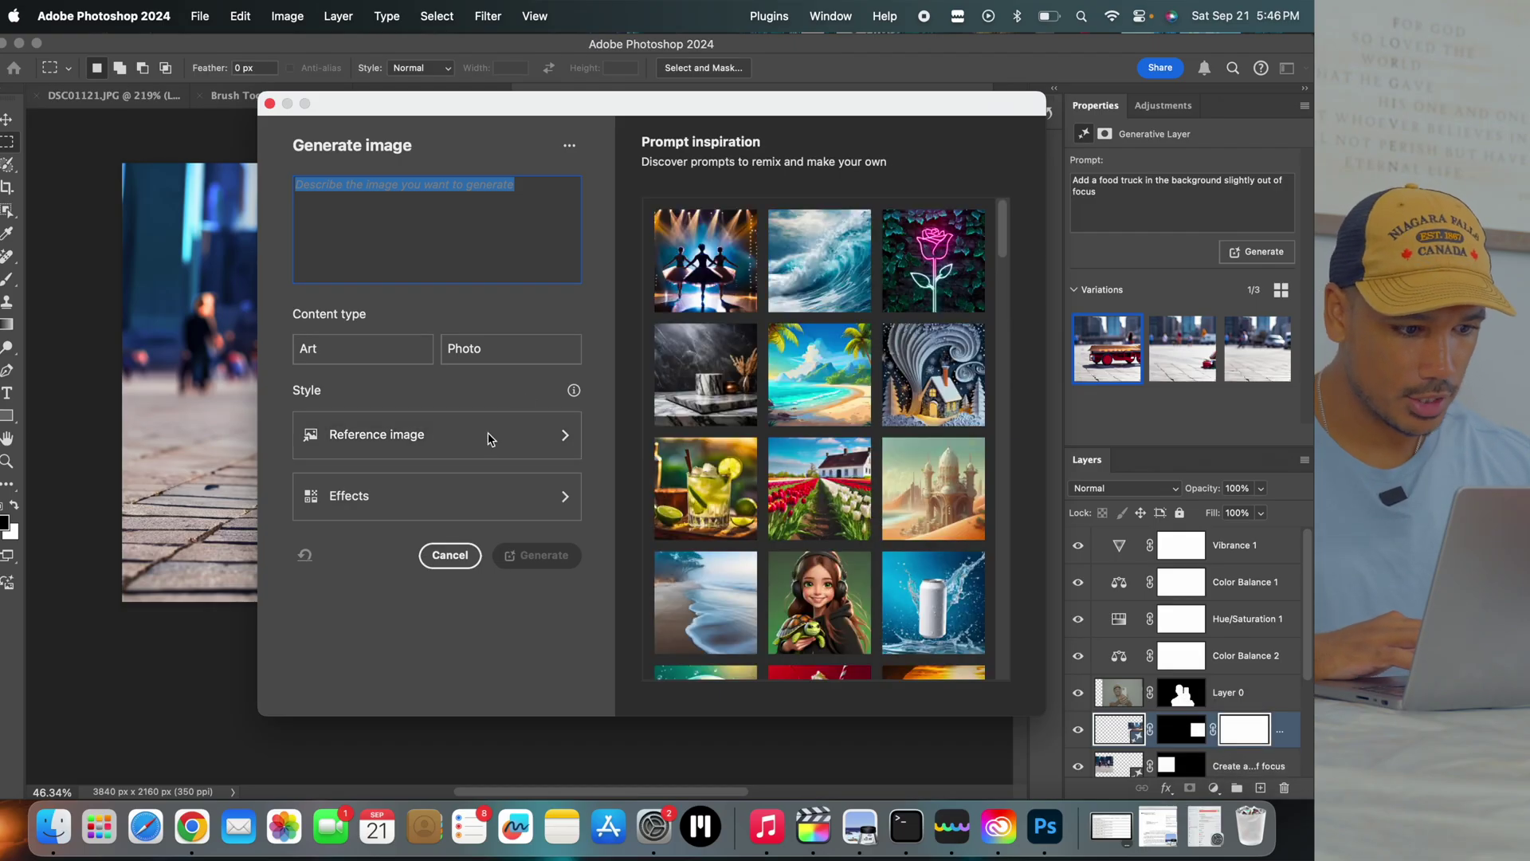
# - Use the food-cart screenshot from Recents as the style reference and keep food truck variation 3
pyautogui.click(489, 437)
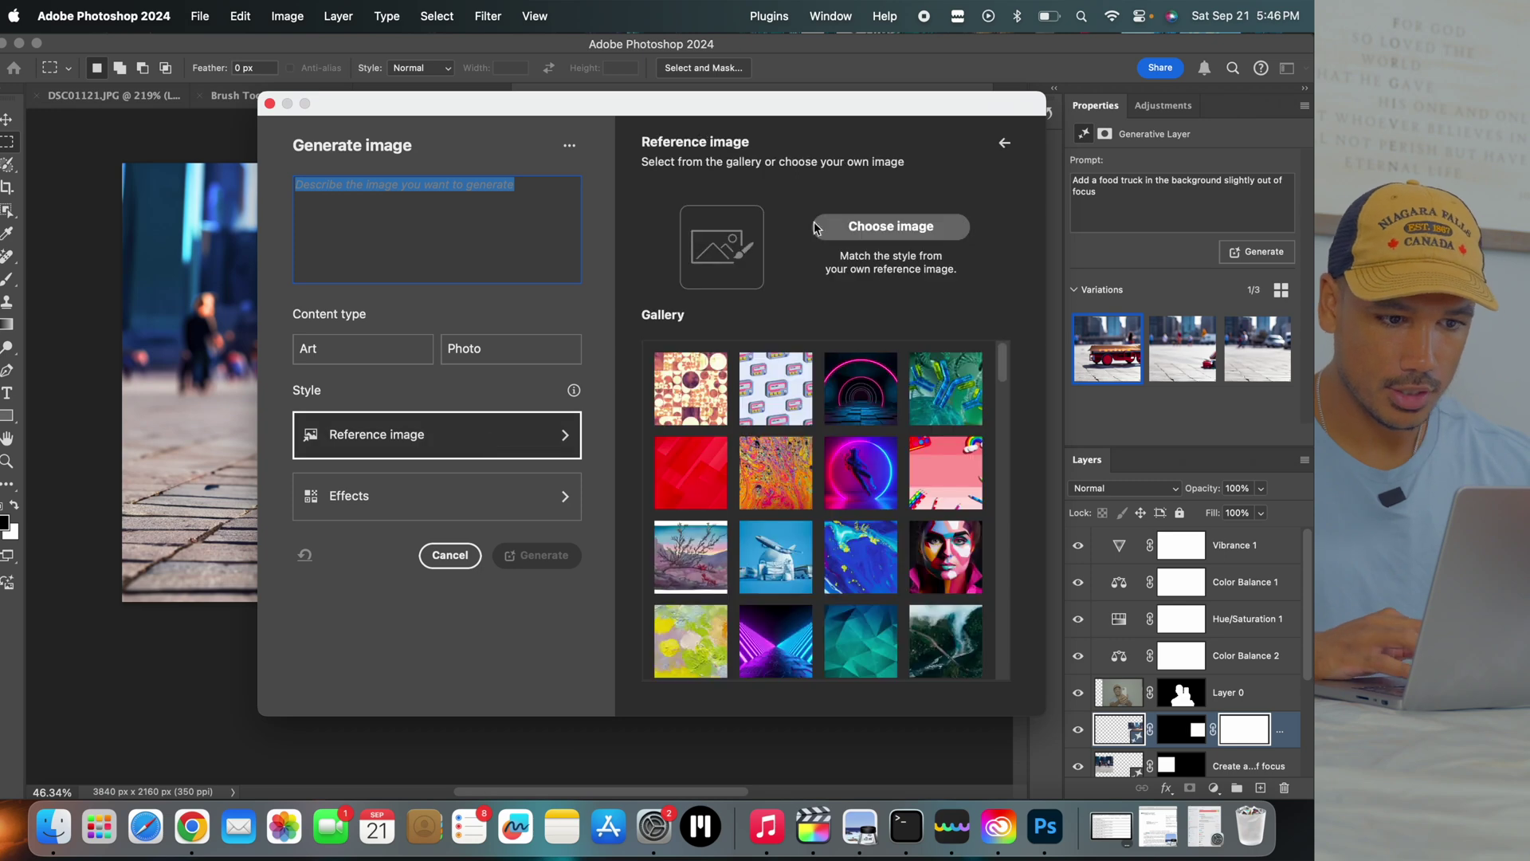
pyautogui.click(815, 229)
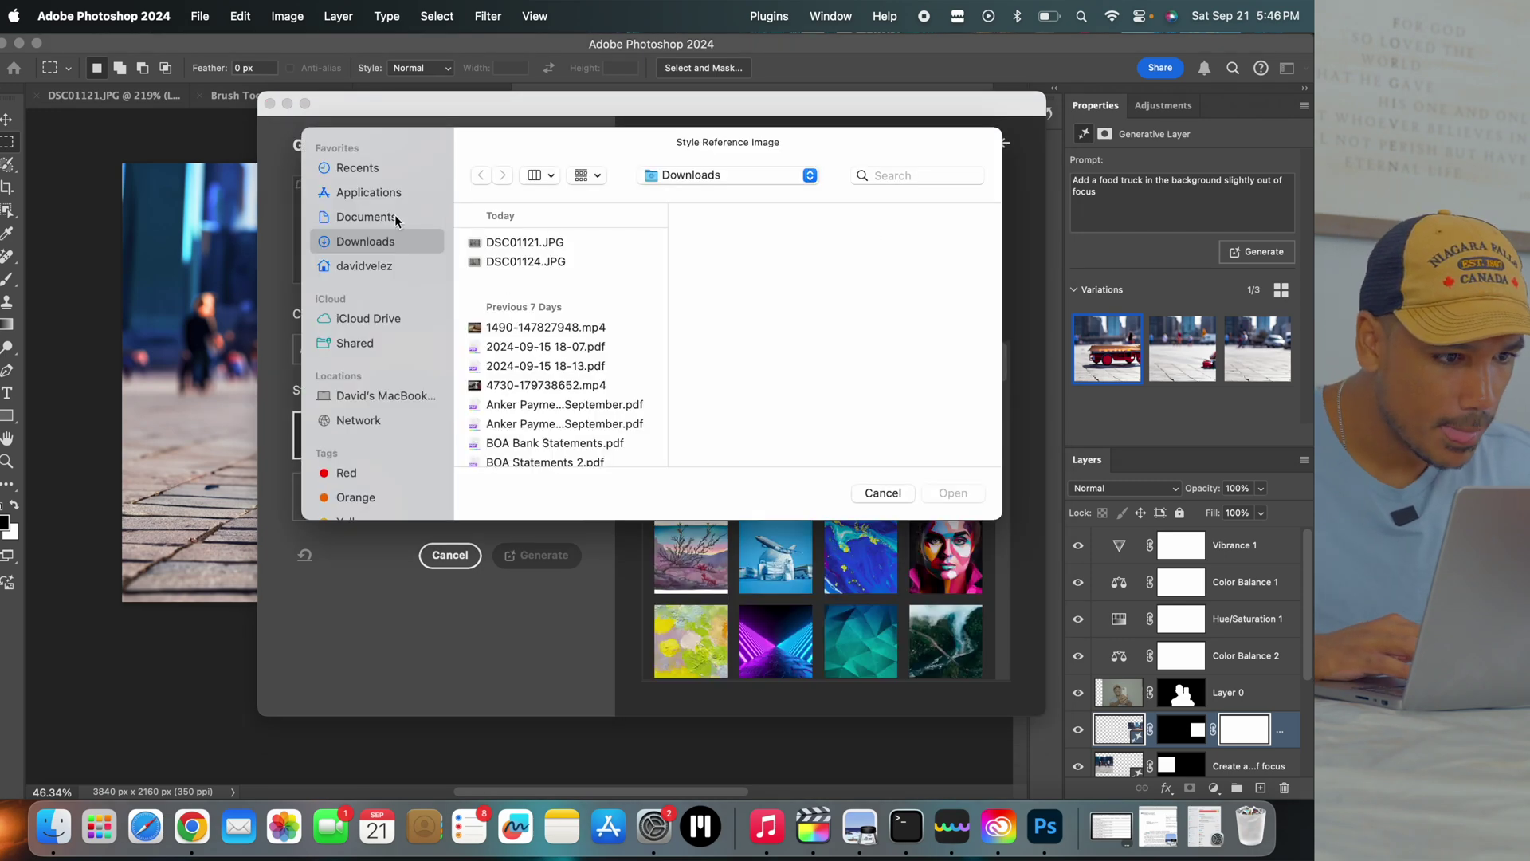
pyautogui.click(358, 167)
pyautogui.click(553, 242)
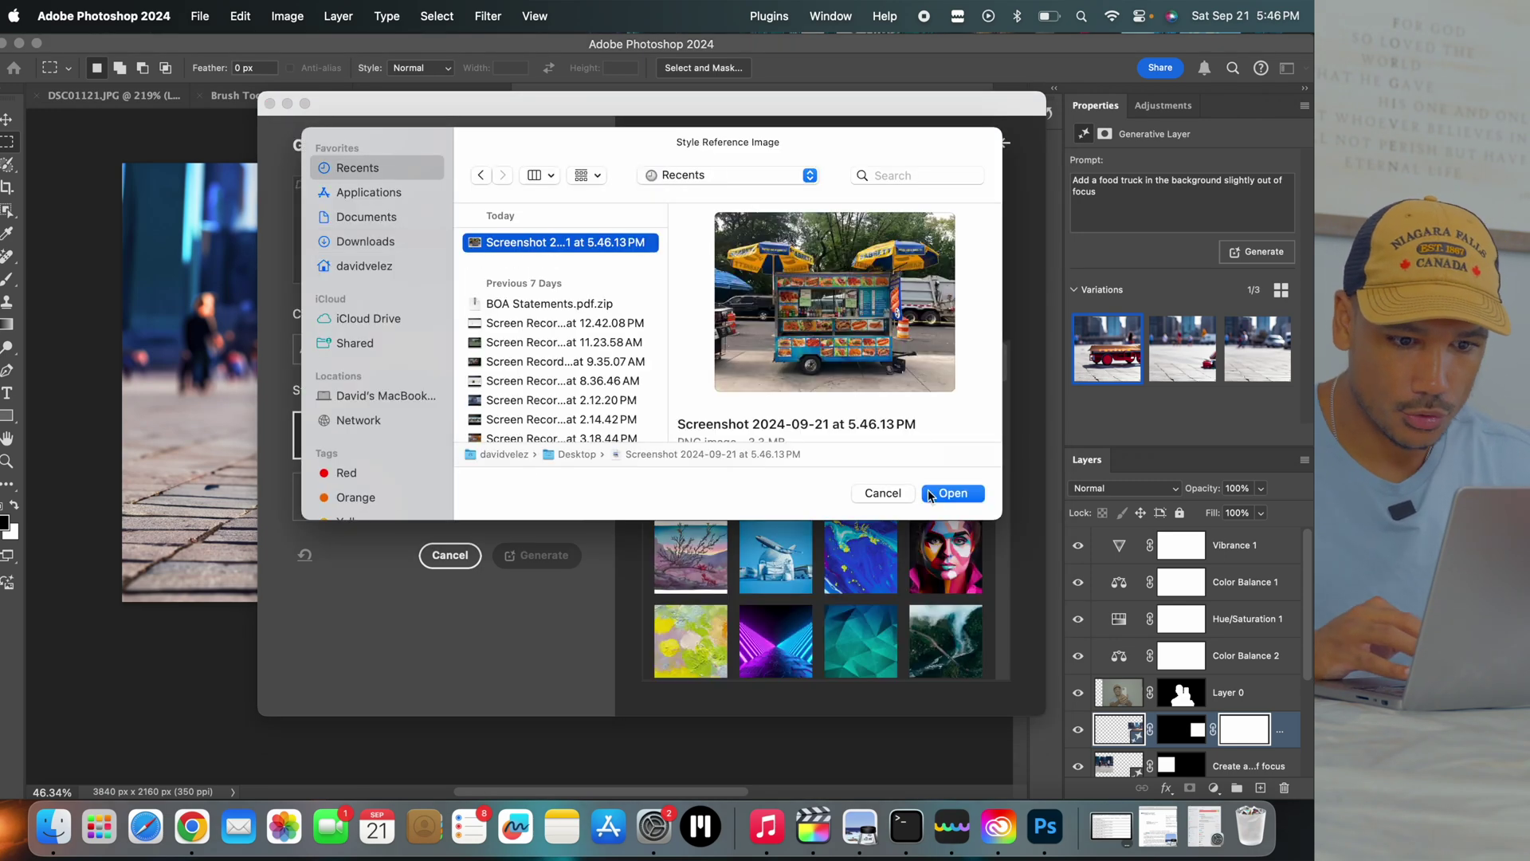
pyautogui.click(953, 494)
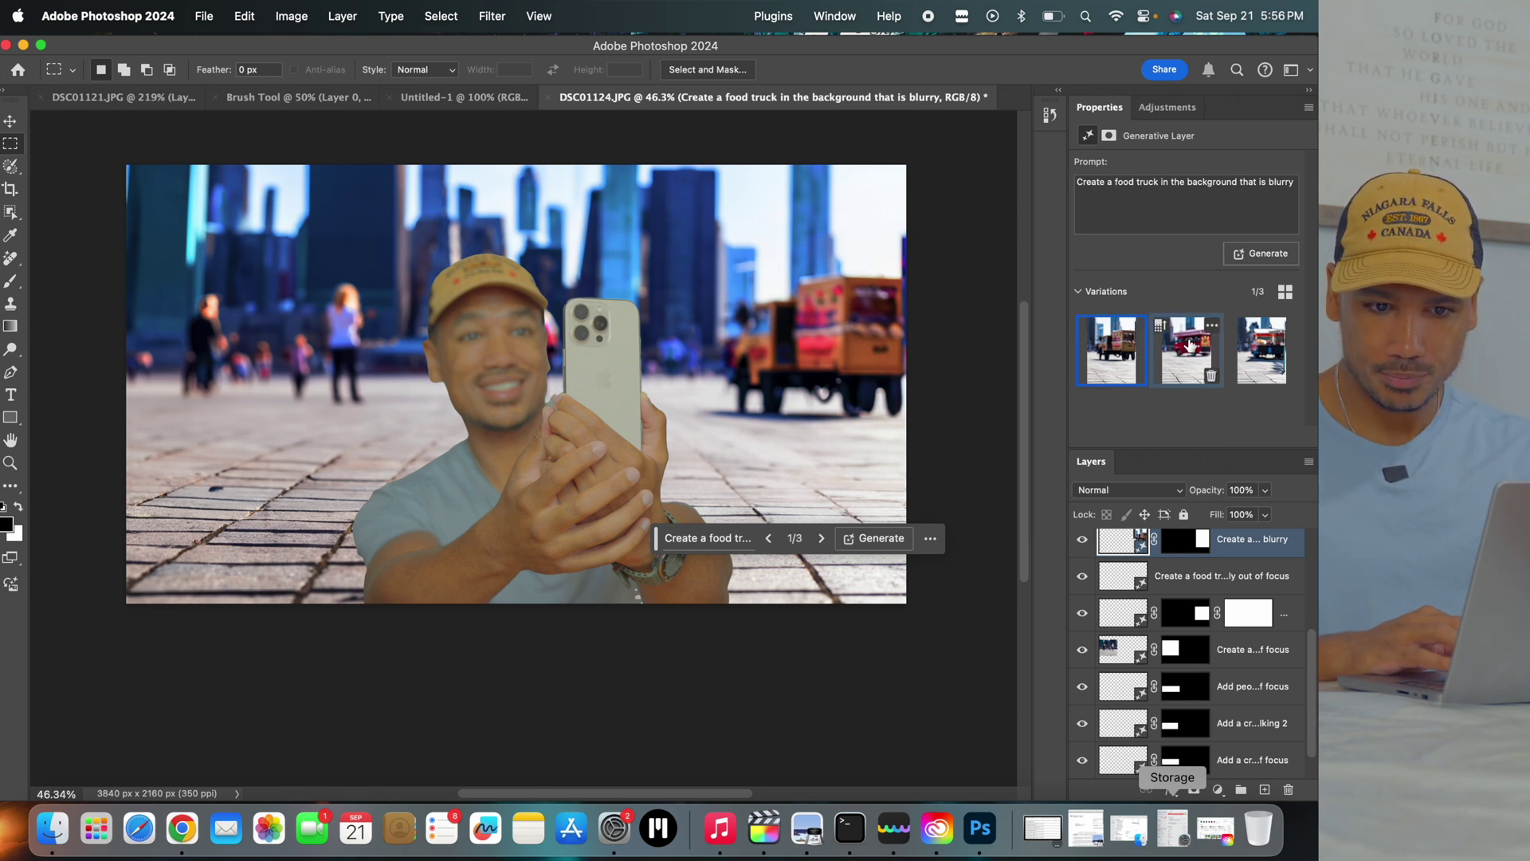
pyautogui.click(1261, 351)
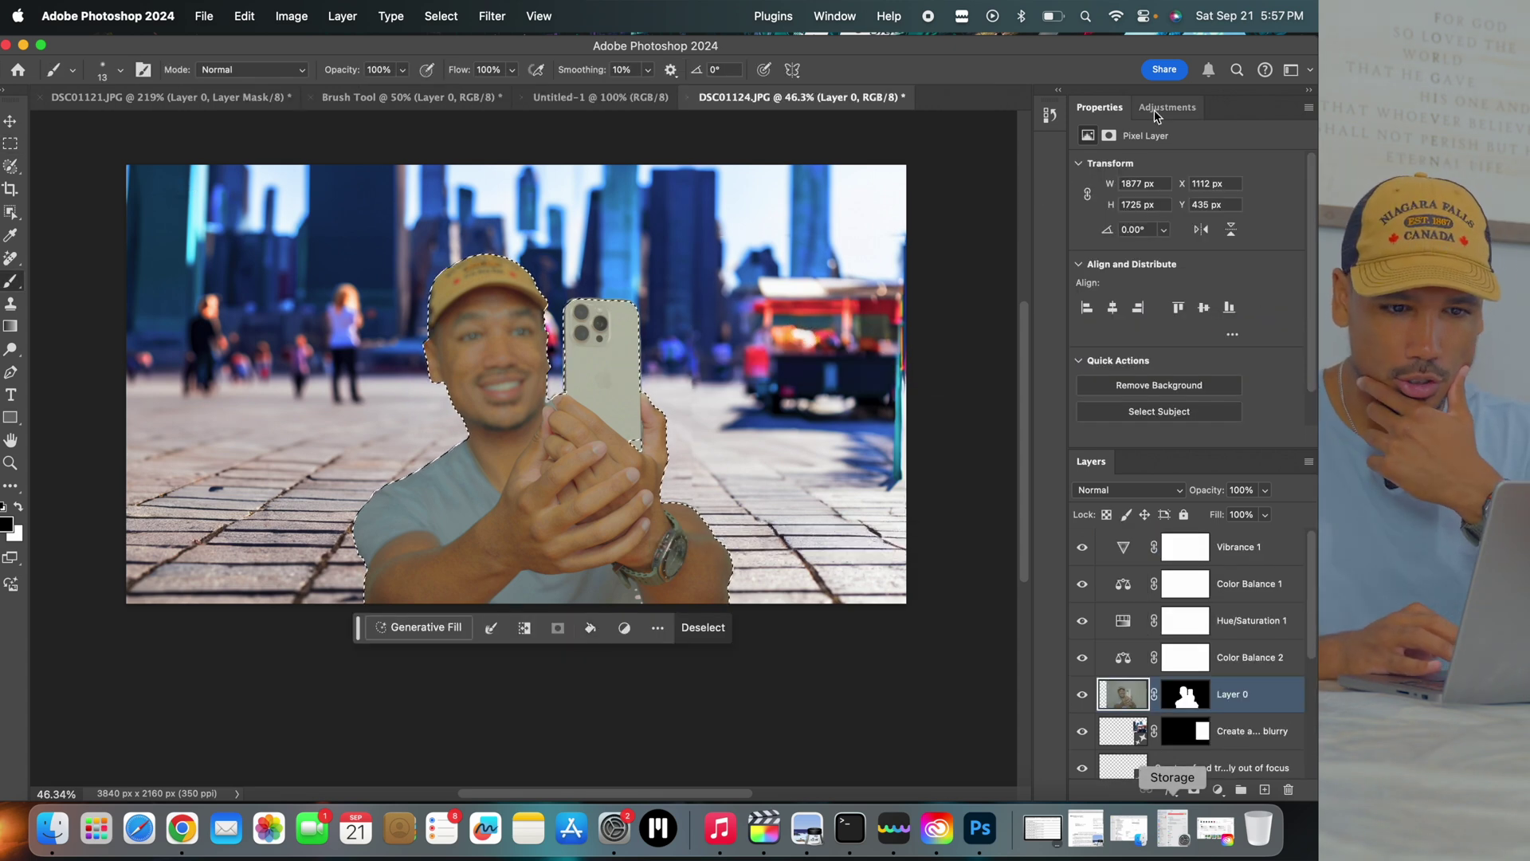
# - Add a Hue/Saturation layer for the man, then select the iPhone and brighten it to 39
pyautogui.click(1156, 110)
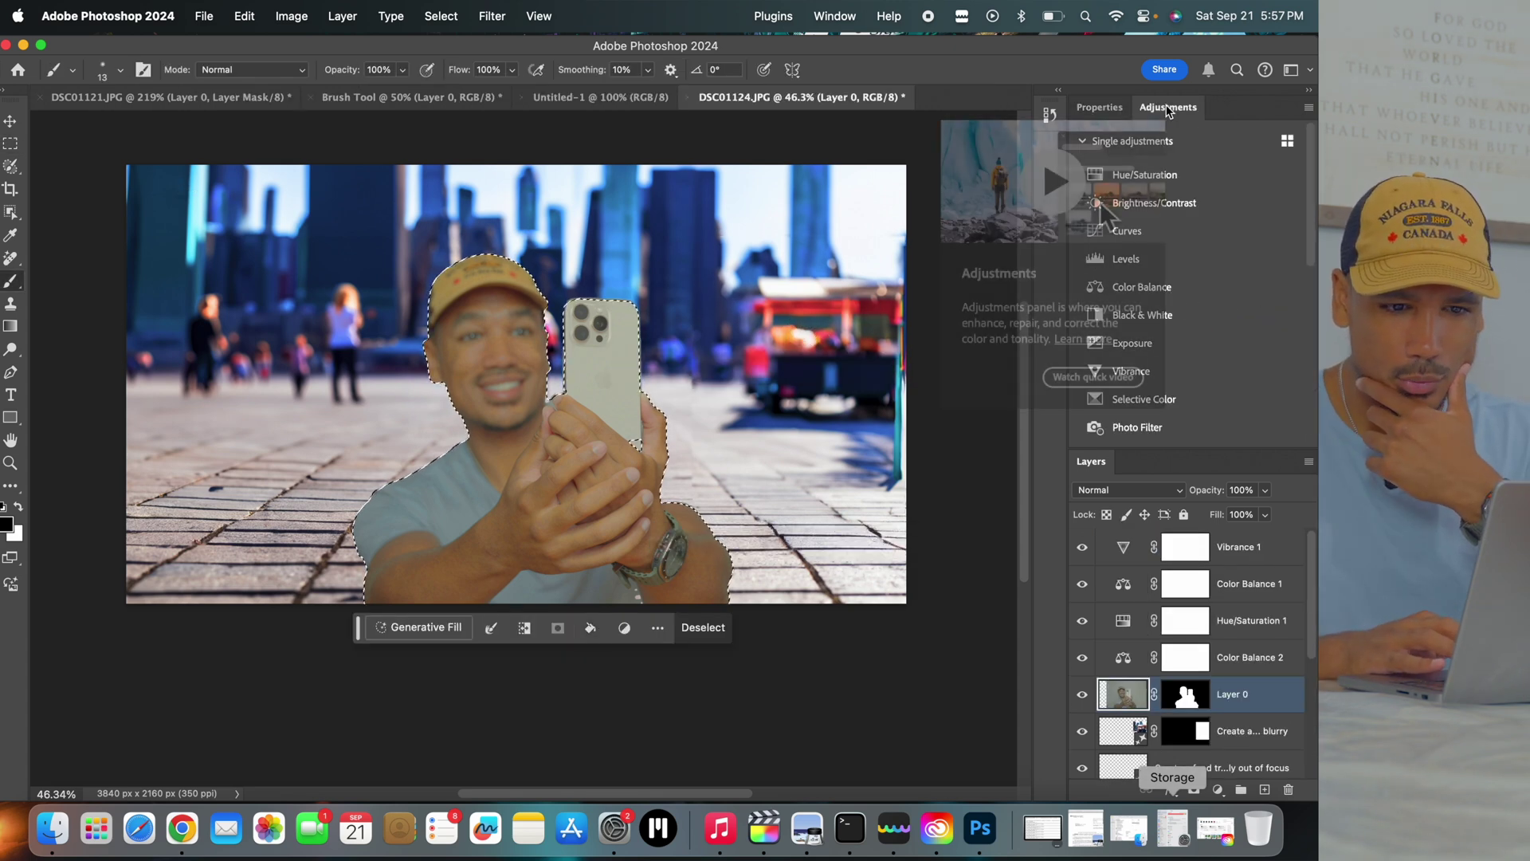
pyautogui.click(1165, 179)
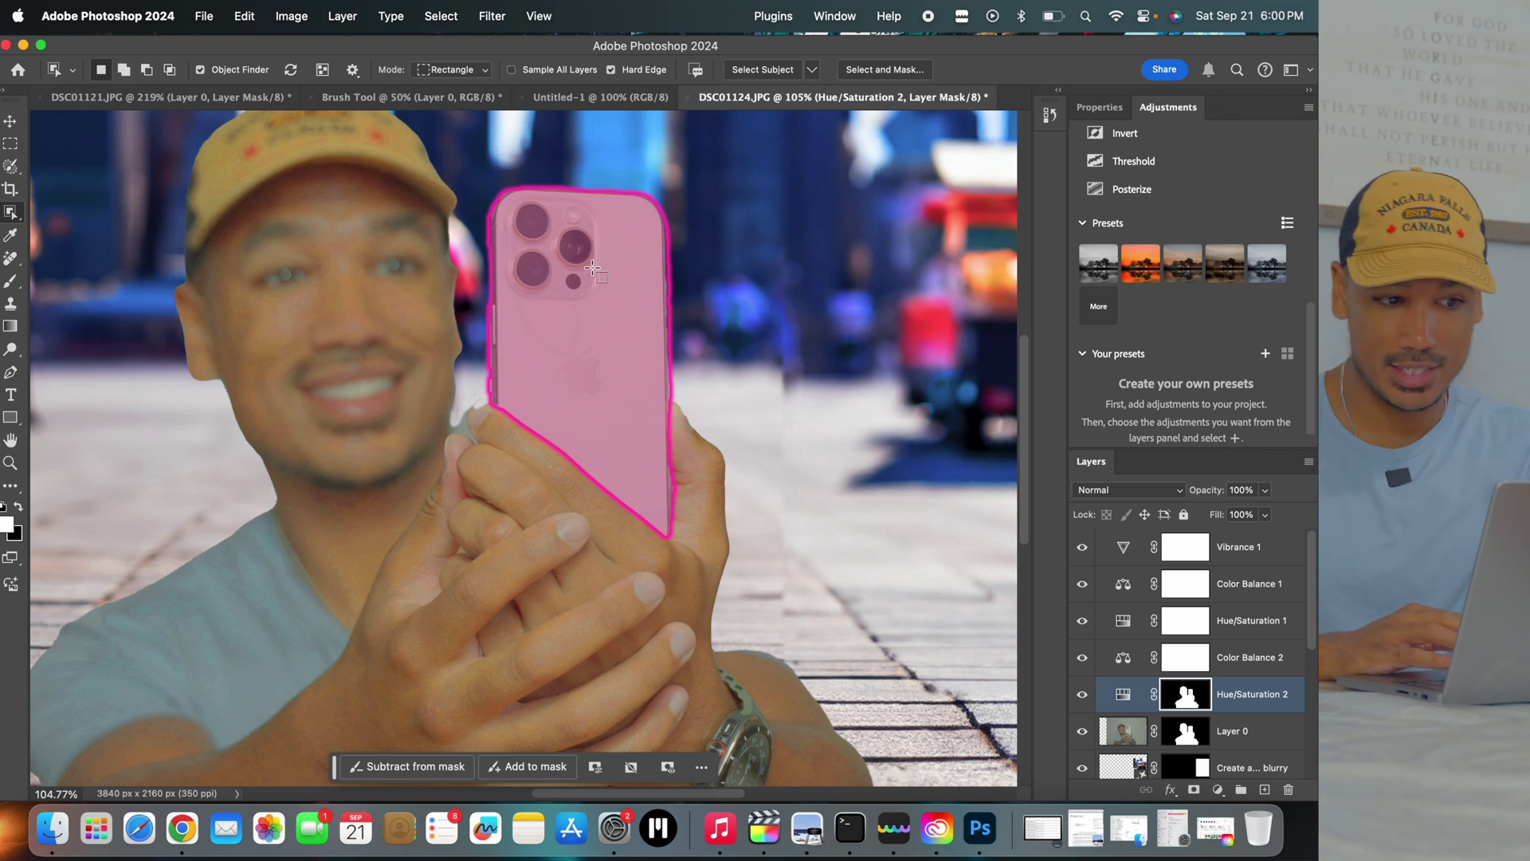
pyautogui.click(586, 300)
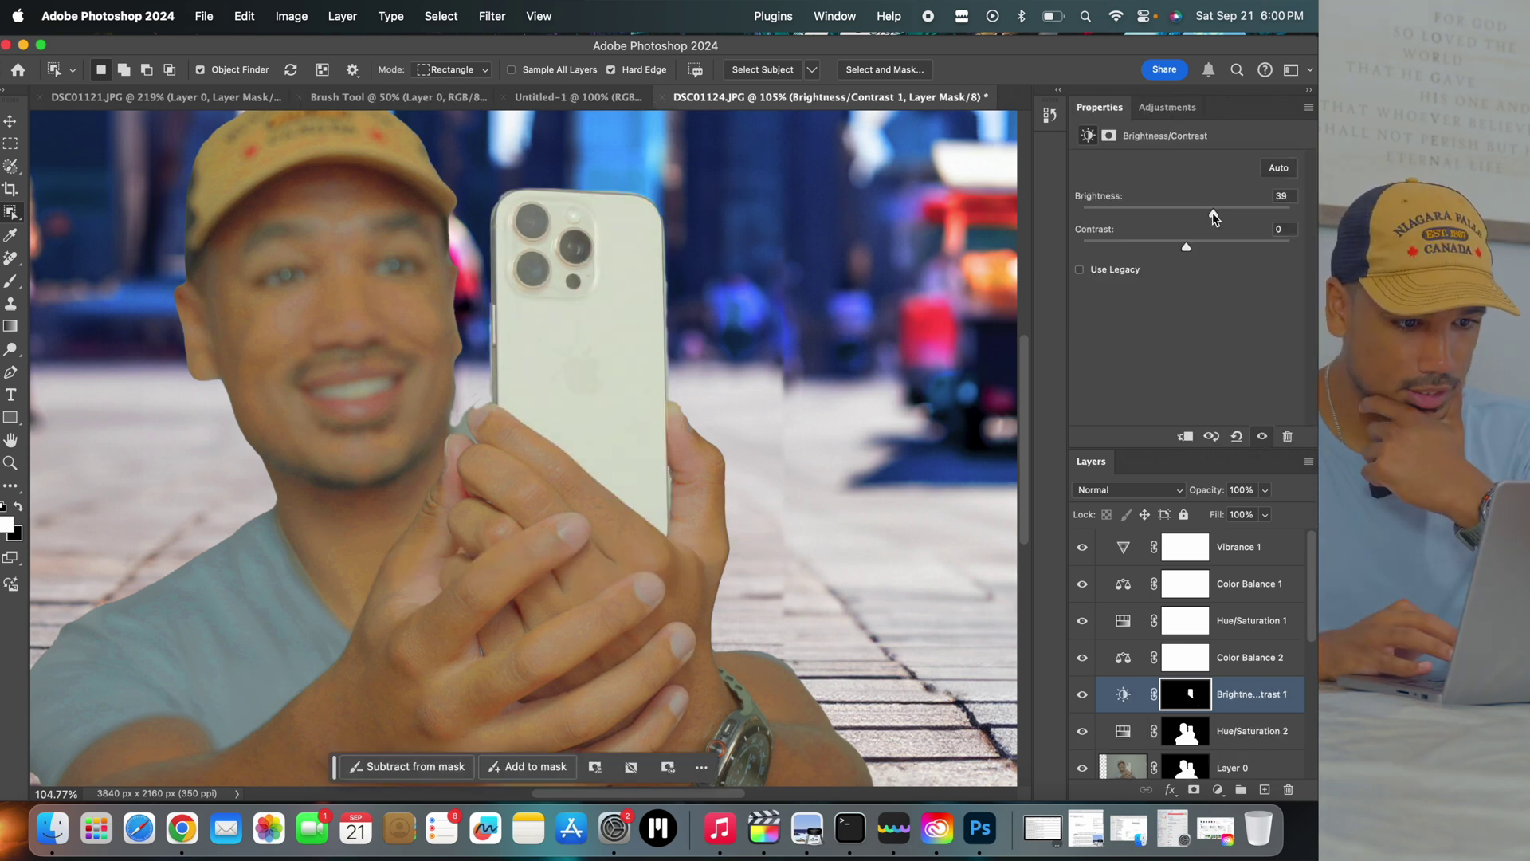
pyautogui.moveTo(1186, 252); pyautogui.dragTo(1251, 246)
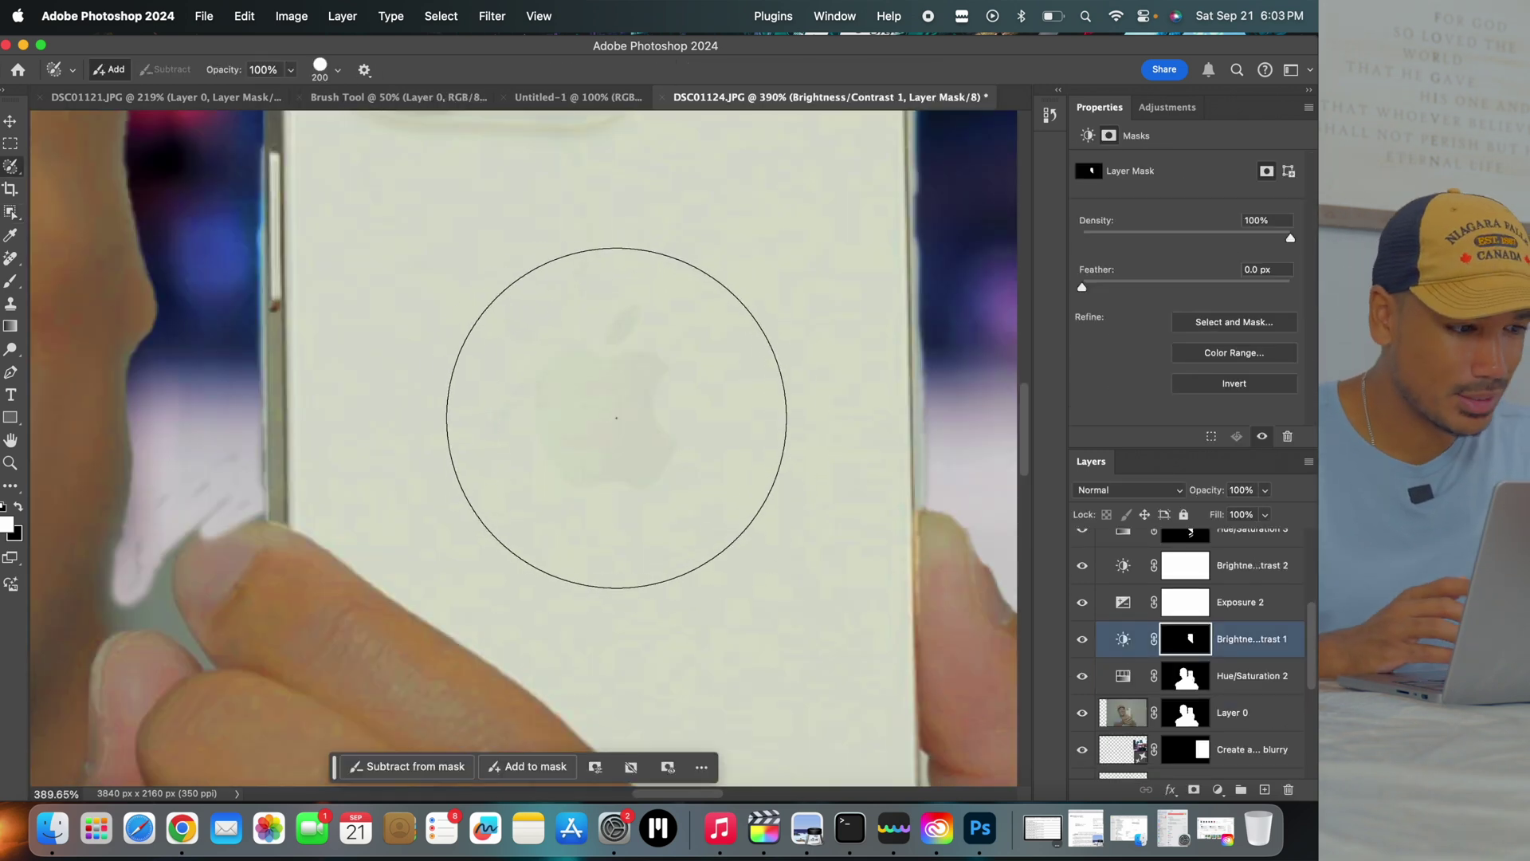
# - Select the Apple logo and add a Brightness/Contrast layer with Contrast 91
pyautogui.click(6, 169)
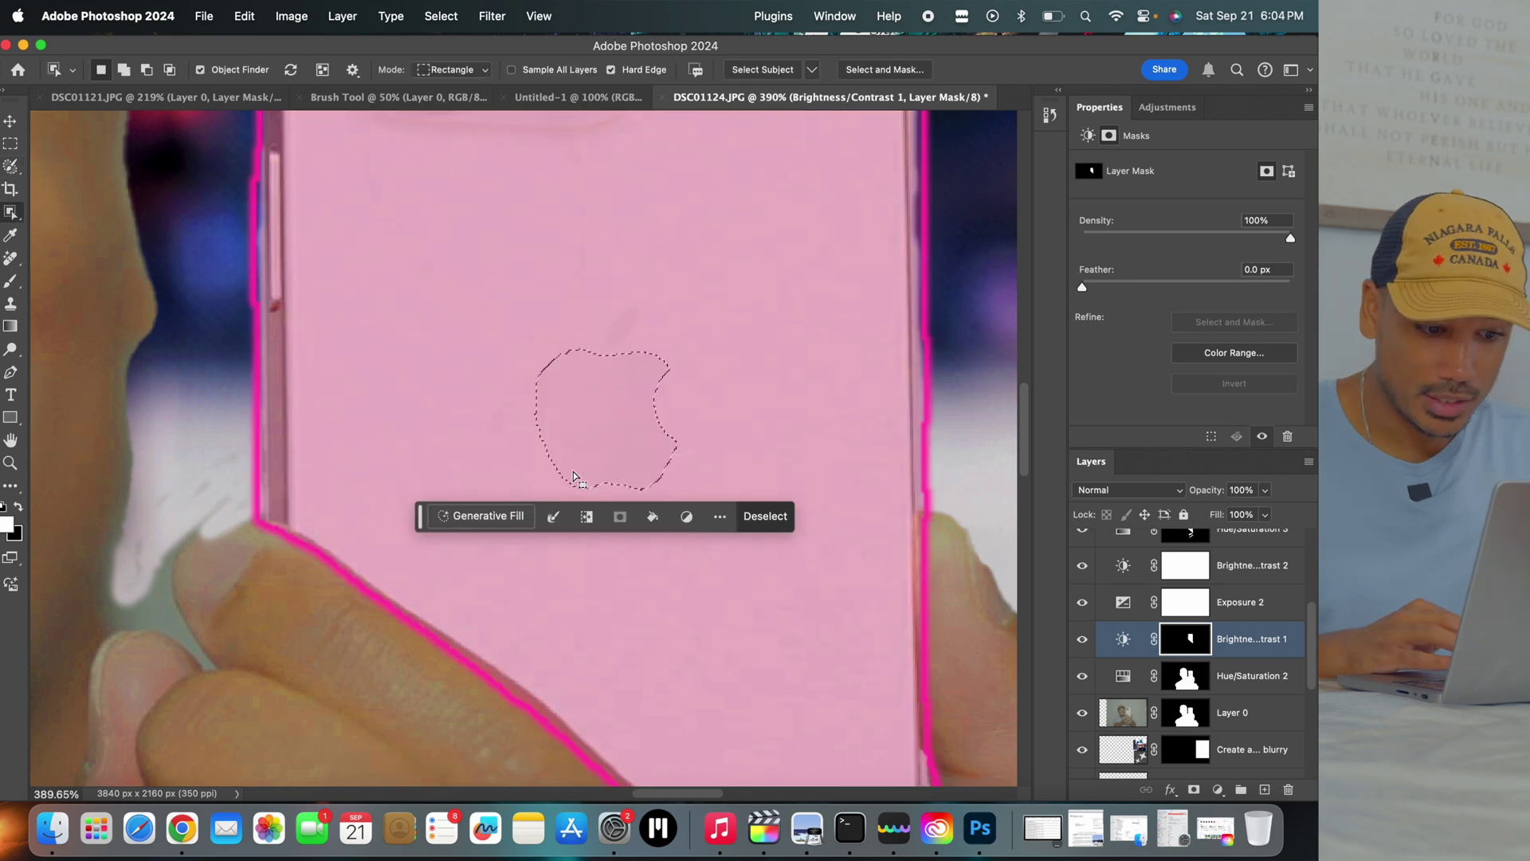
pyautogui.click(615, 365)
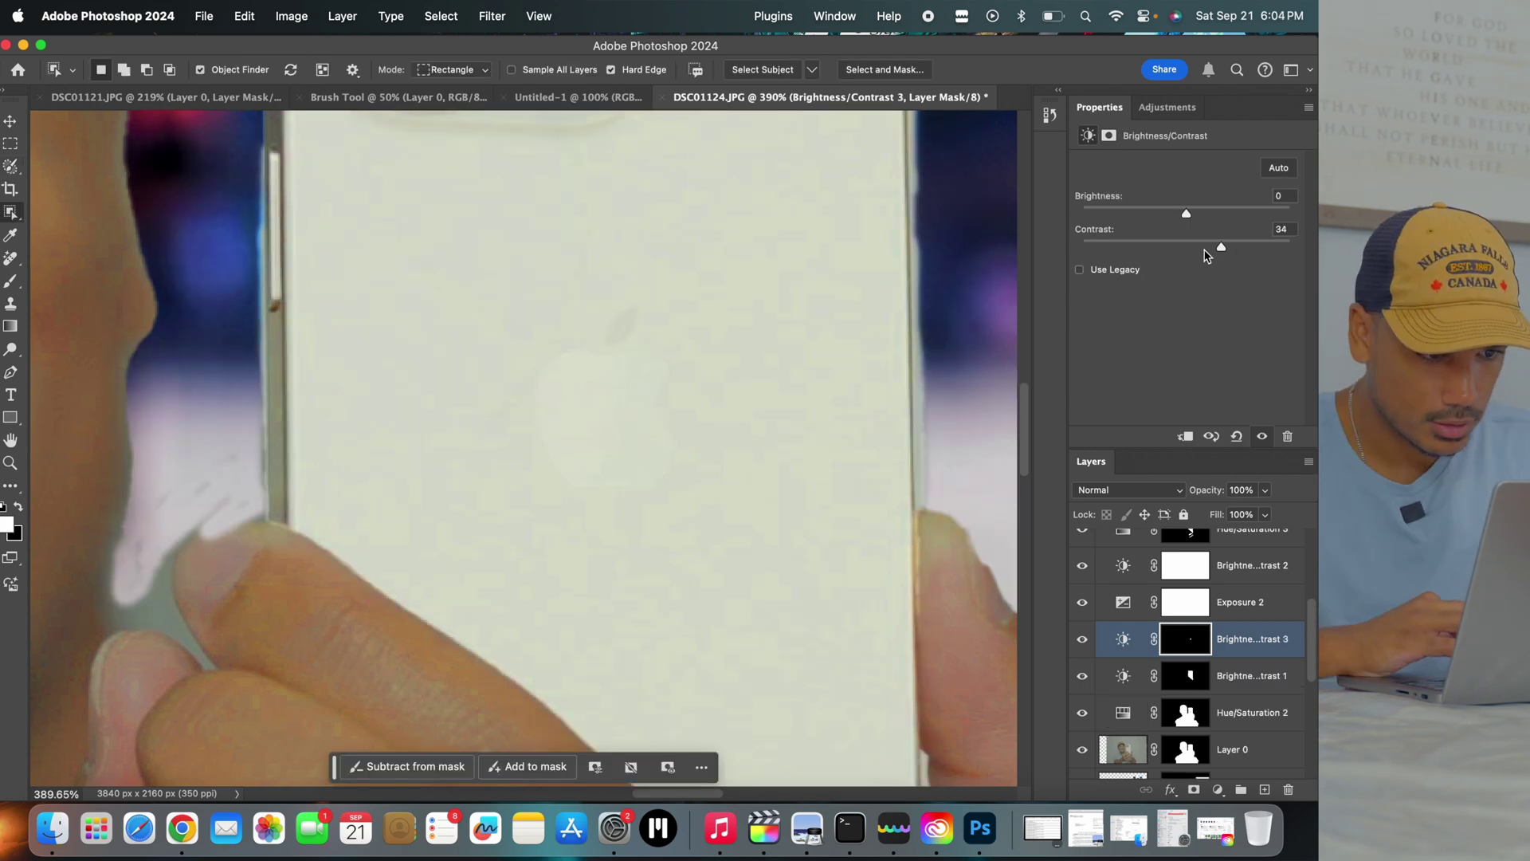
pyautogui.moveTo(1202, 246); pyautogui.dragTo(1280, 241)
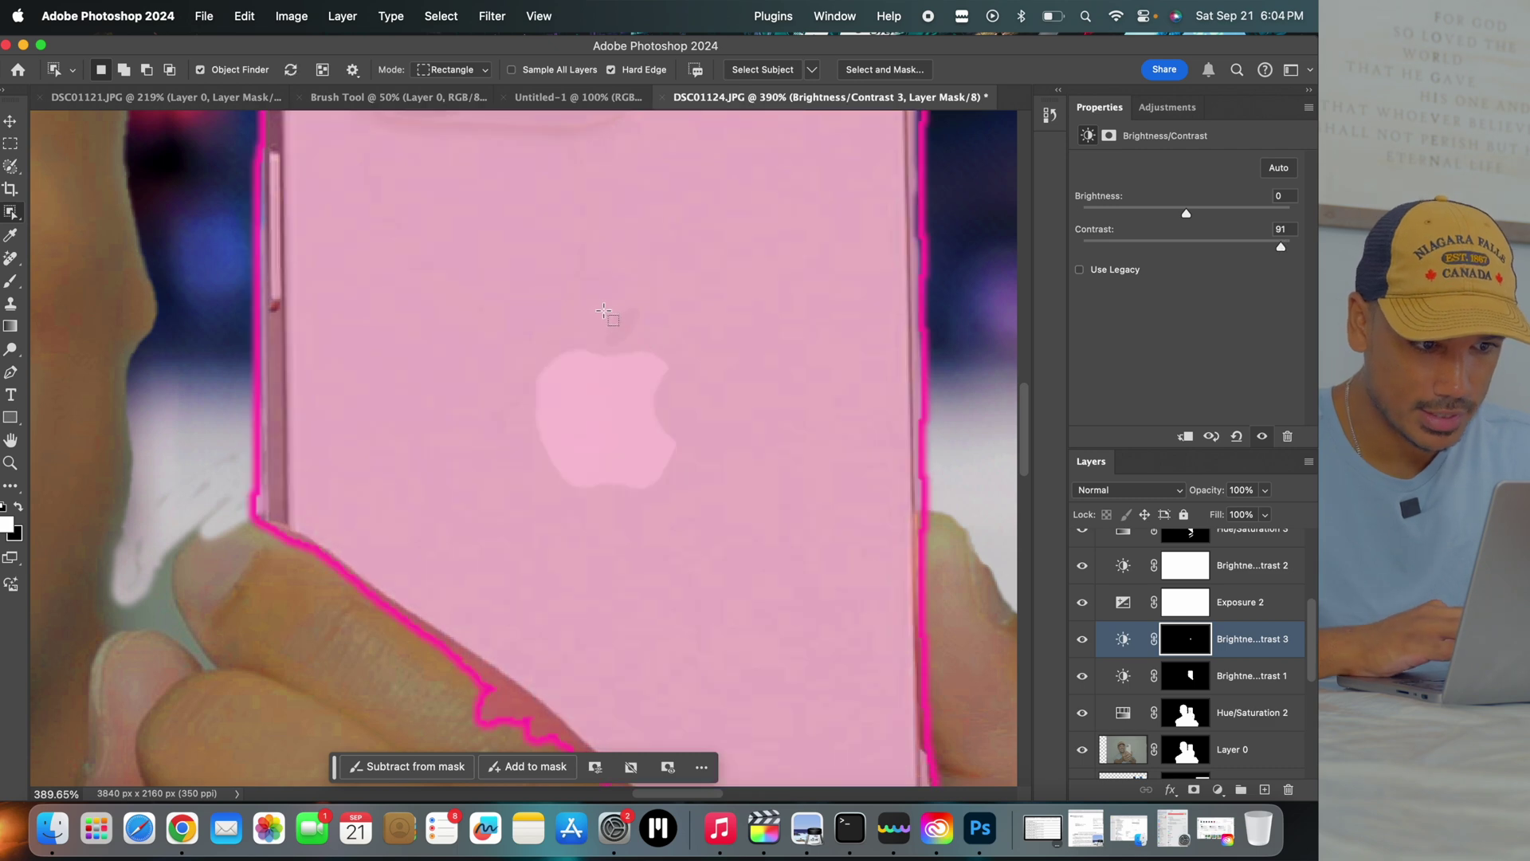
pyautogui.moveTo(599, 307); pyautogui.dragTo(645, 348)
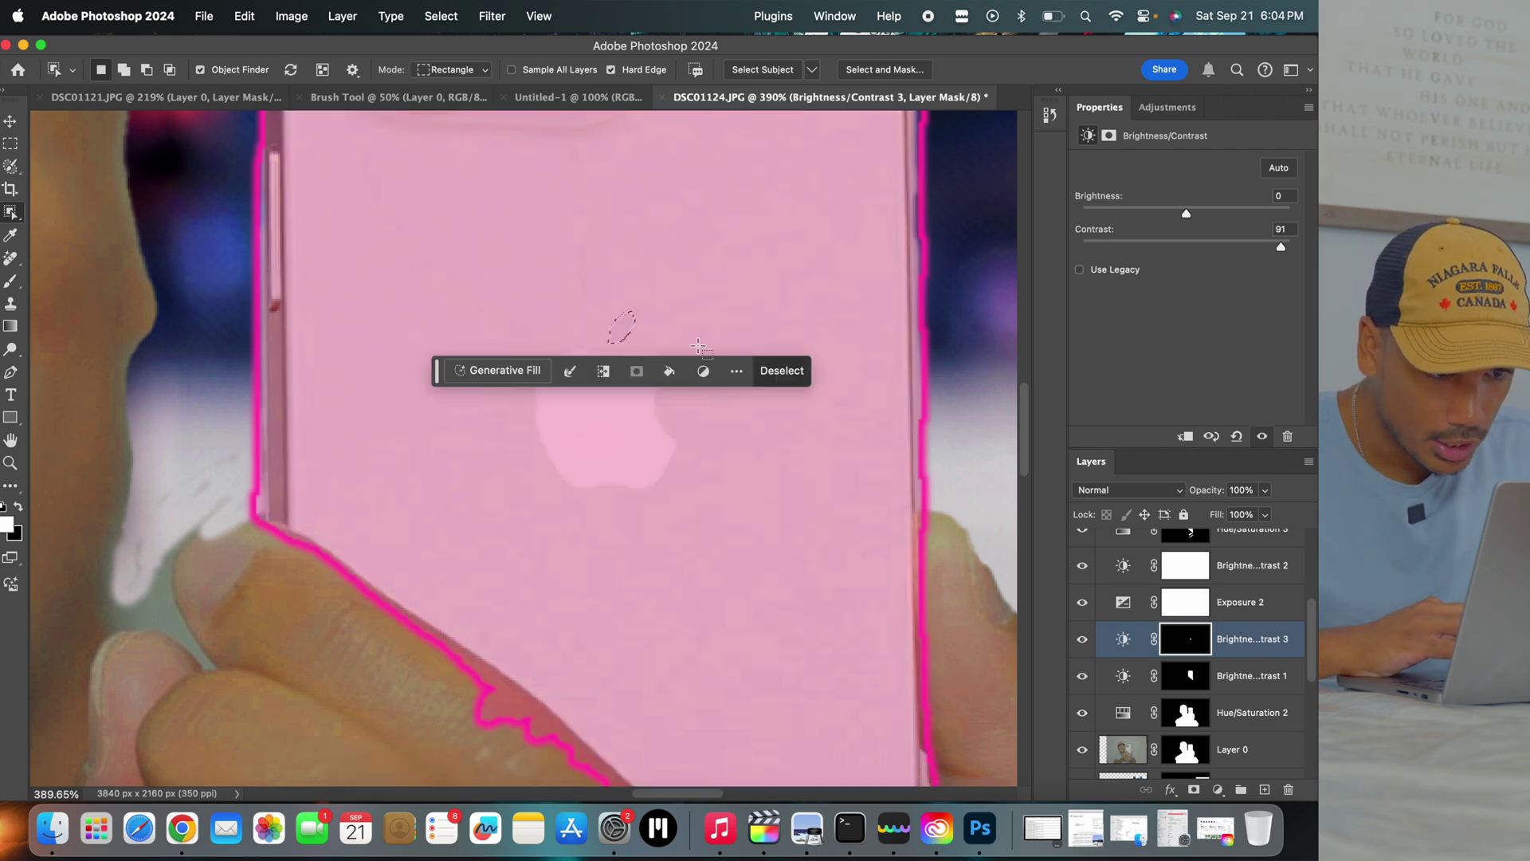
# - Add a second Brightness/Contrast layer that brightens the Apple logo's leaf
pyautogui.press('super+j')
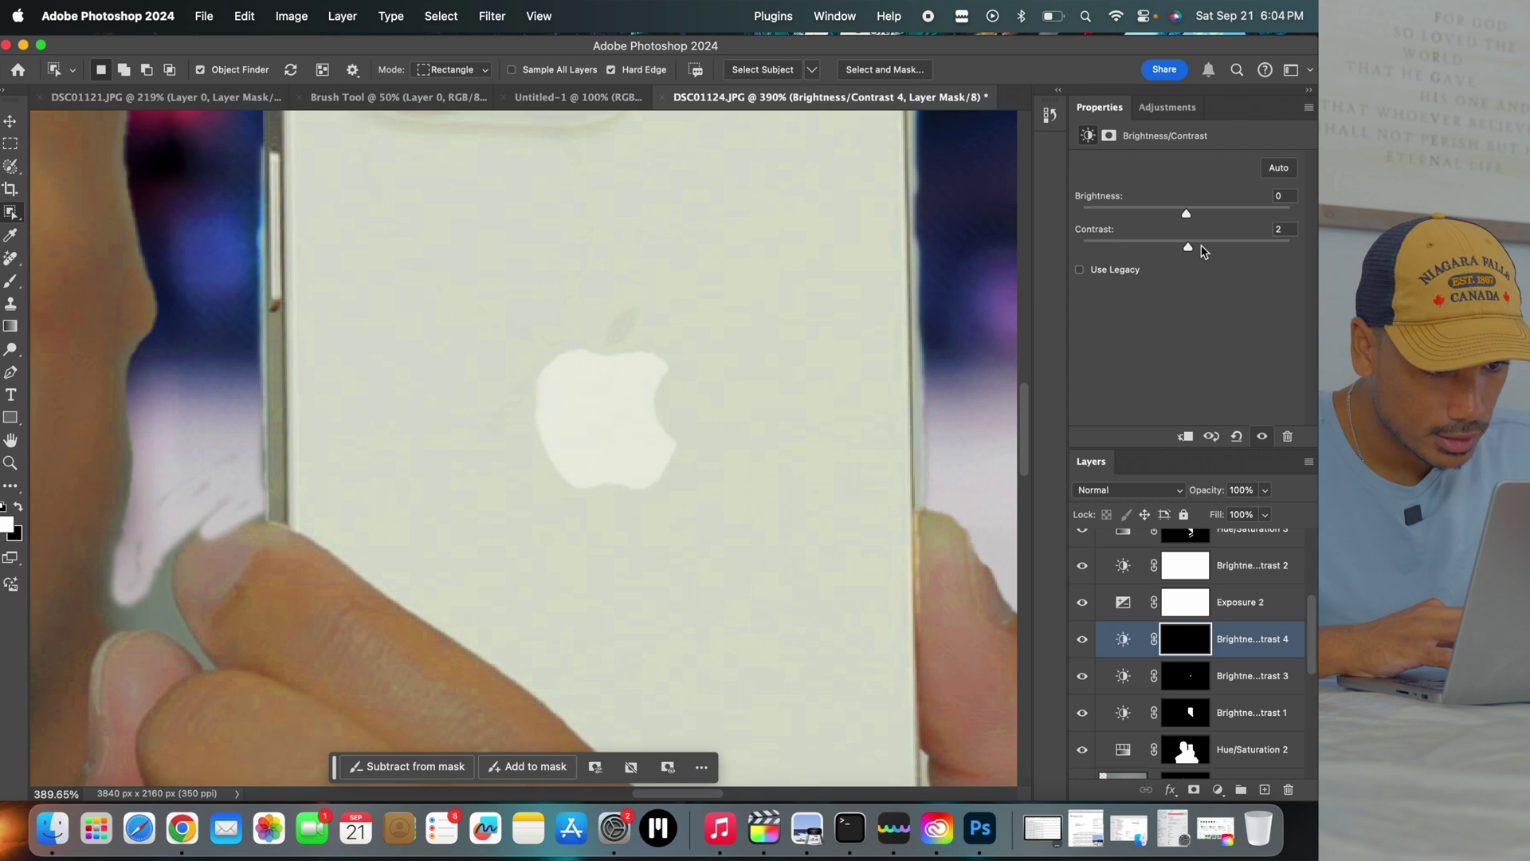
pyautogui.moveTo(1186, 213); pyautogui.dragTo(1218, 213)
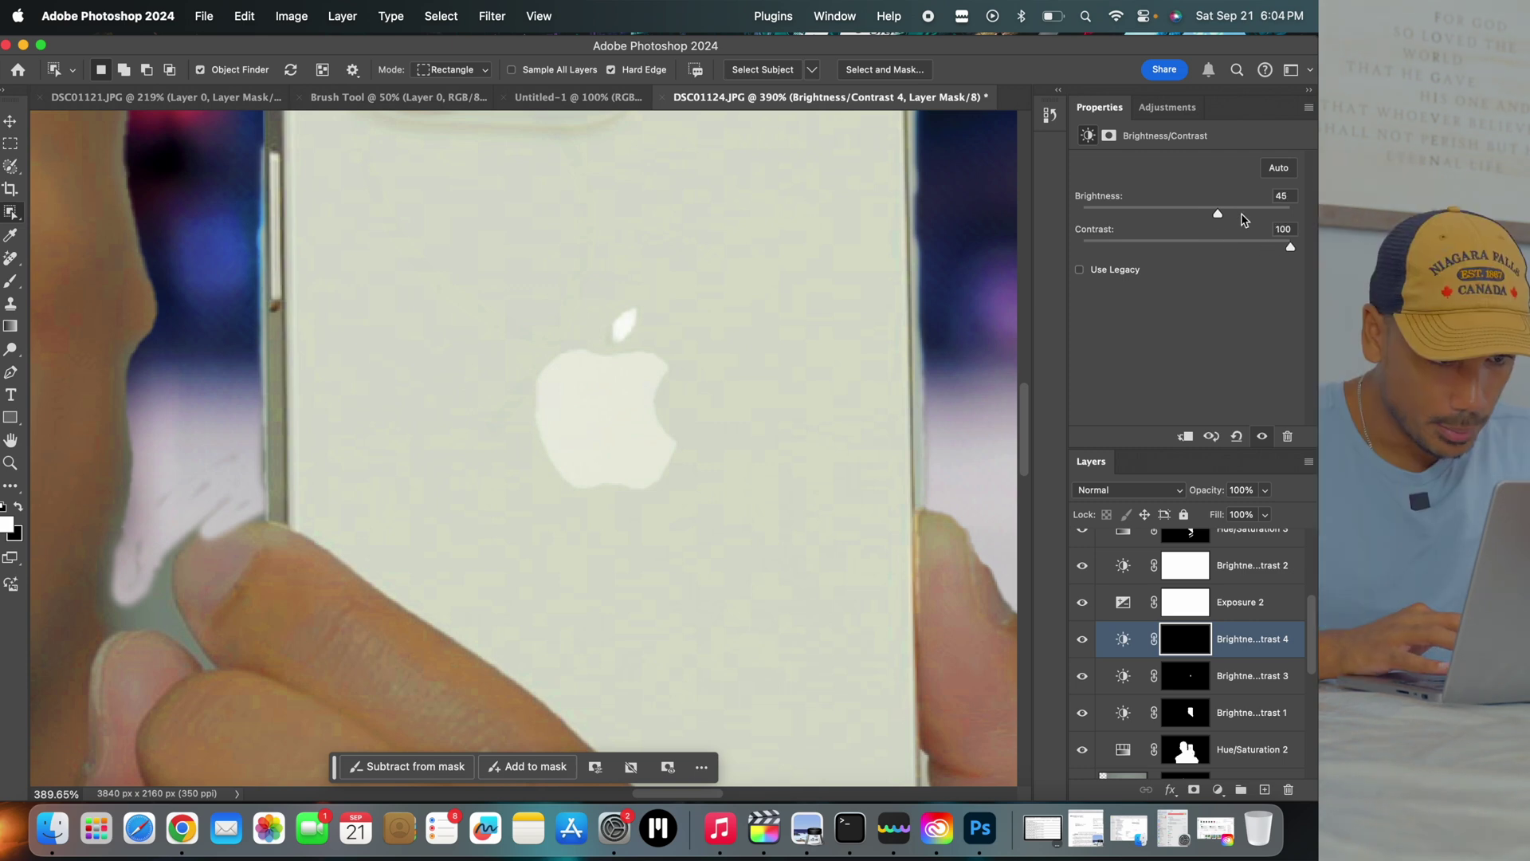
pyautogui.scroll(-10, 707, 403)
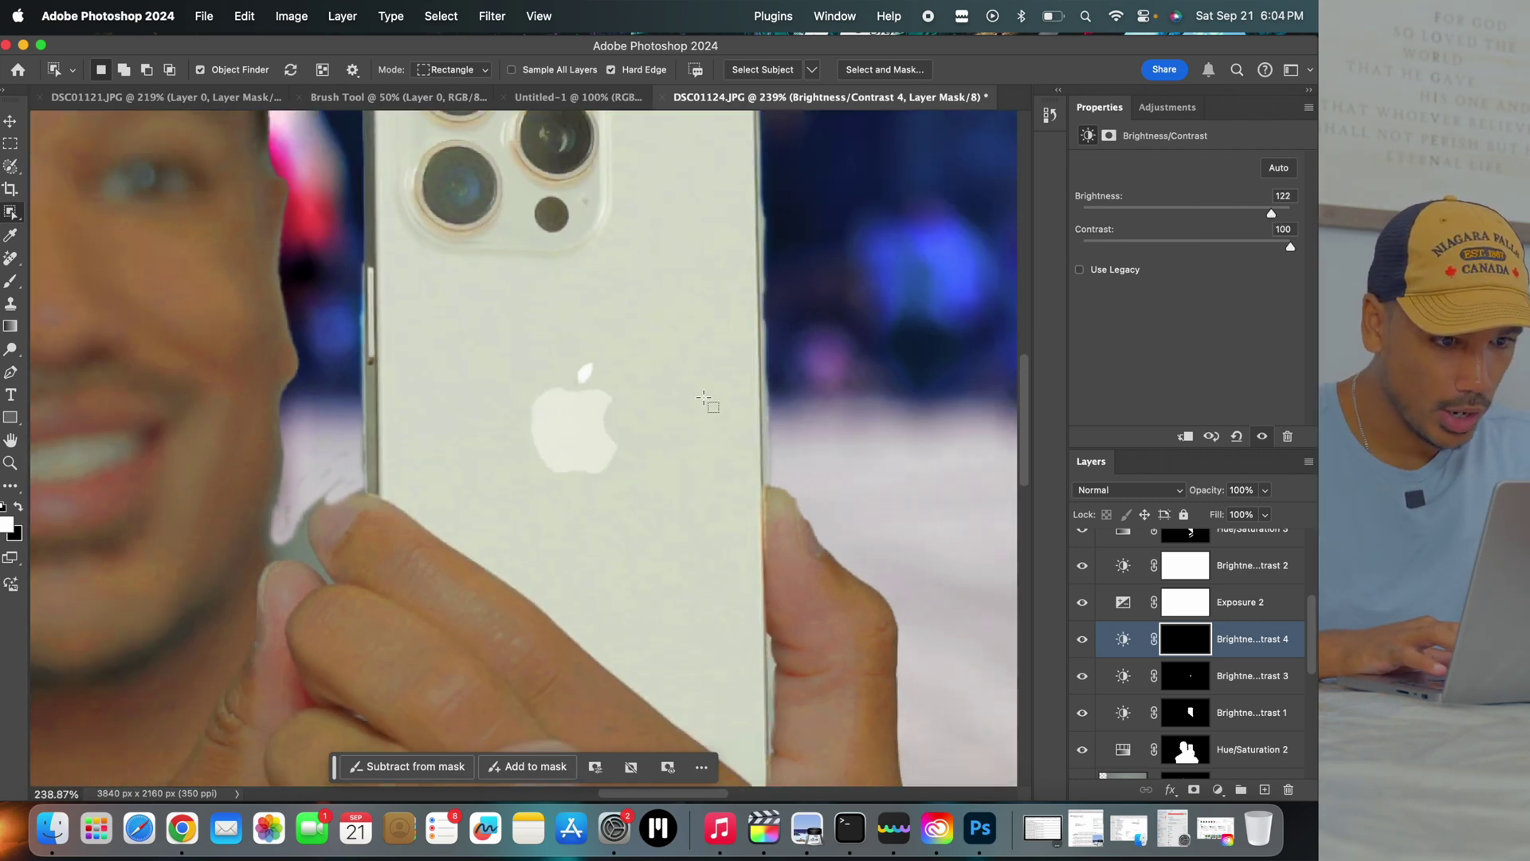
pyautogui.press('v')
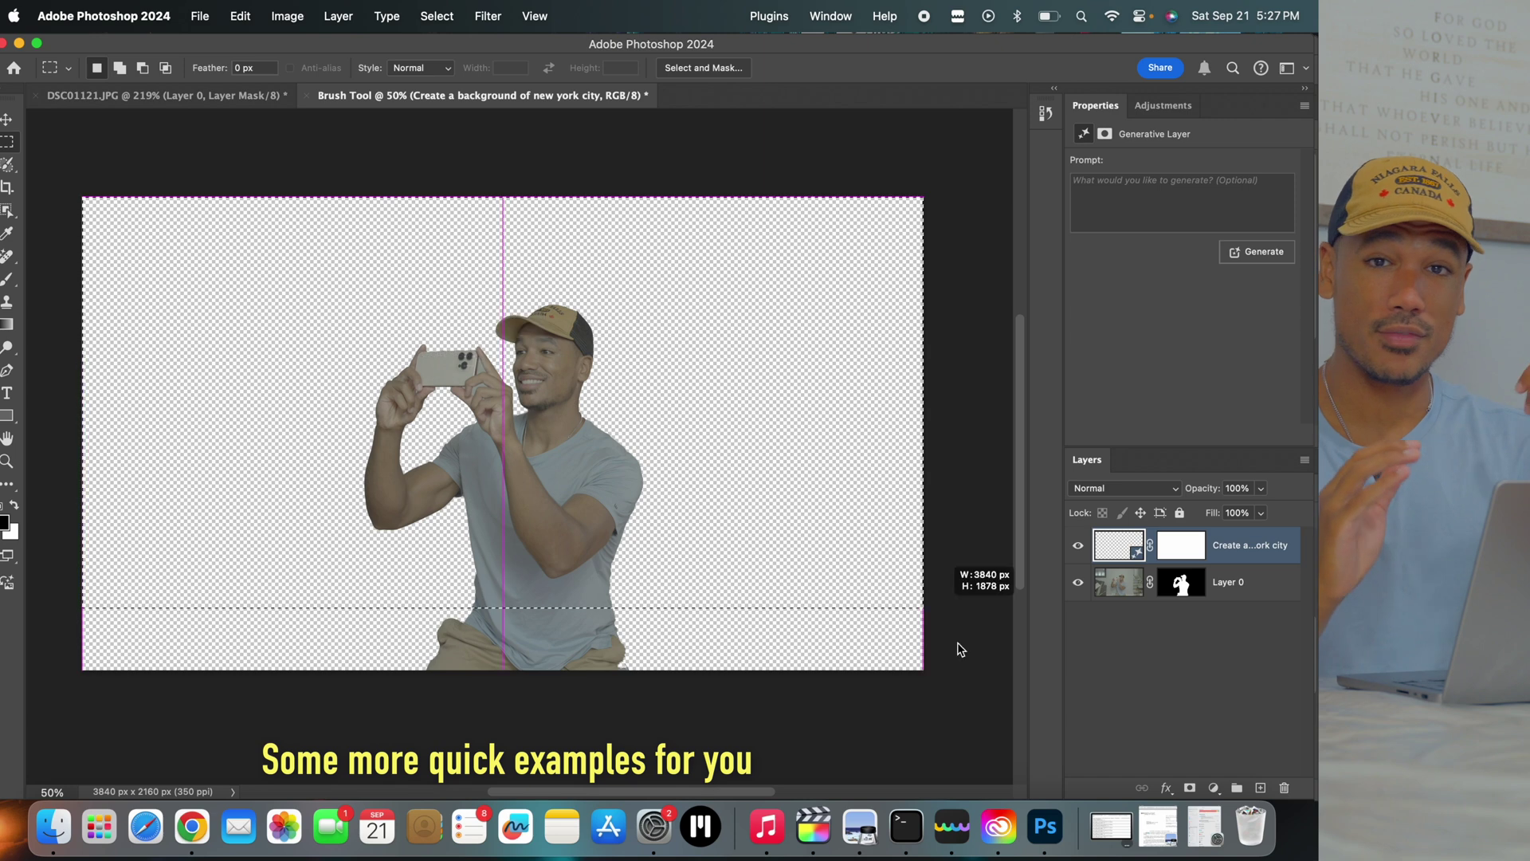
# - Enter the background crowd prompt, then select the right side and prompt 'Create a food vendor cart'
pyautogui.write('Create a back')
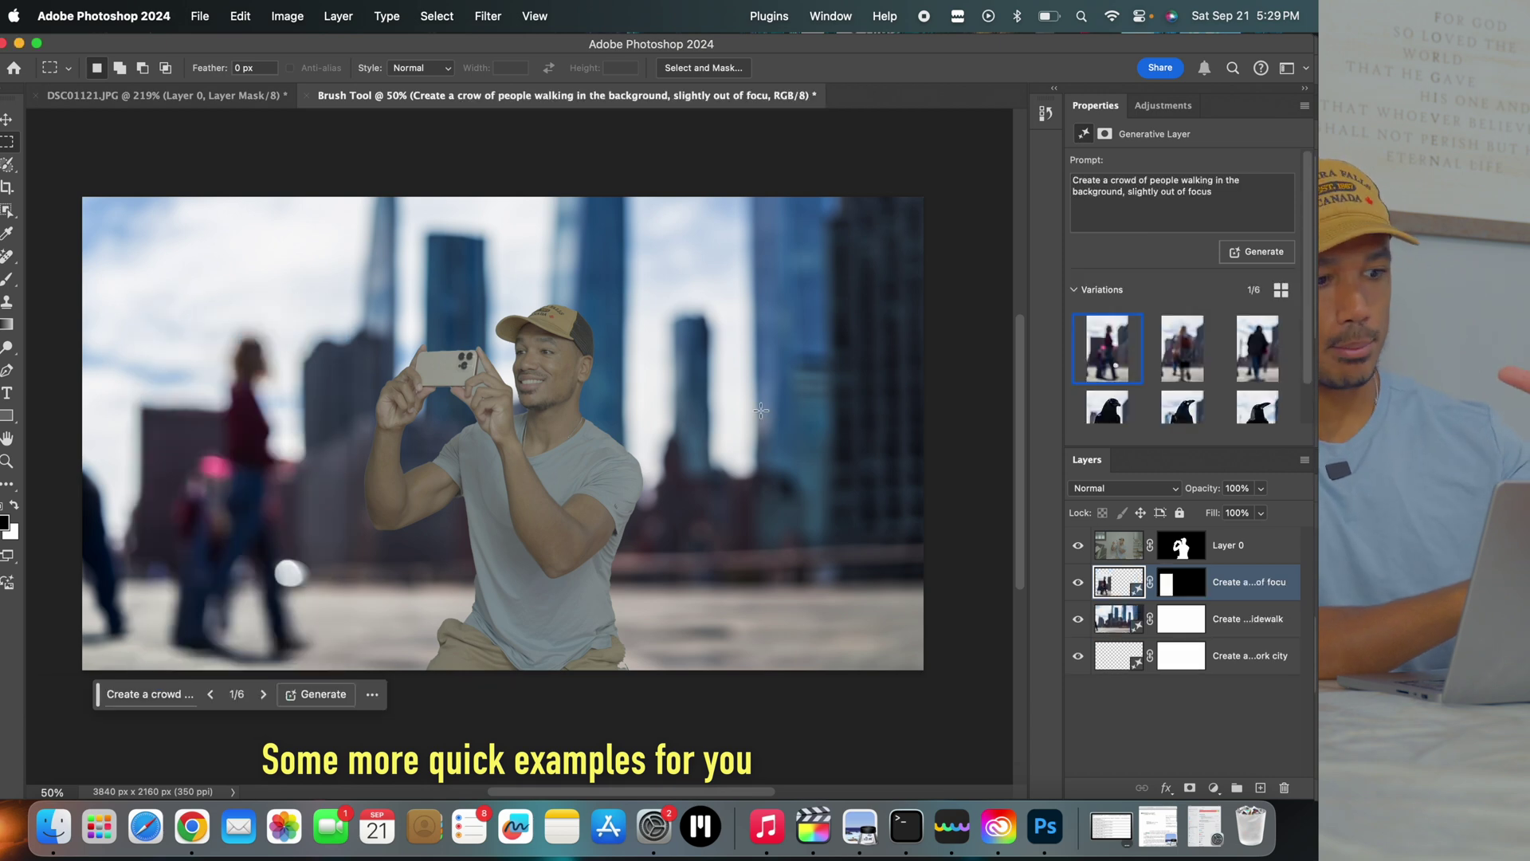
pyautogui.moveTo(676, 385); pyautogui.dragTo(923, 668)
pyautogui.write('Create a food vendor cart in the background sli')
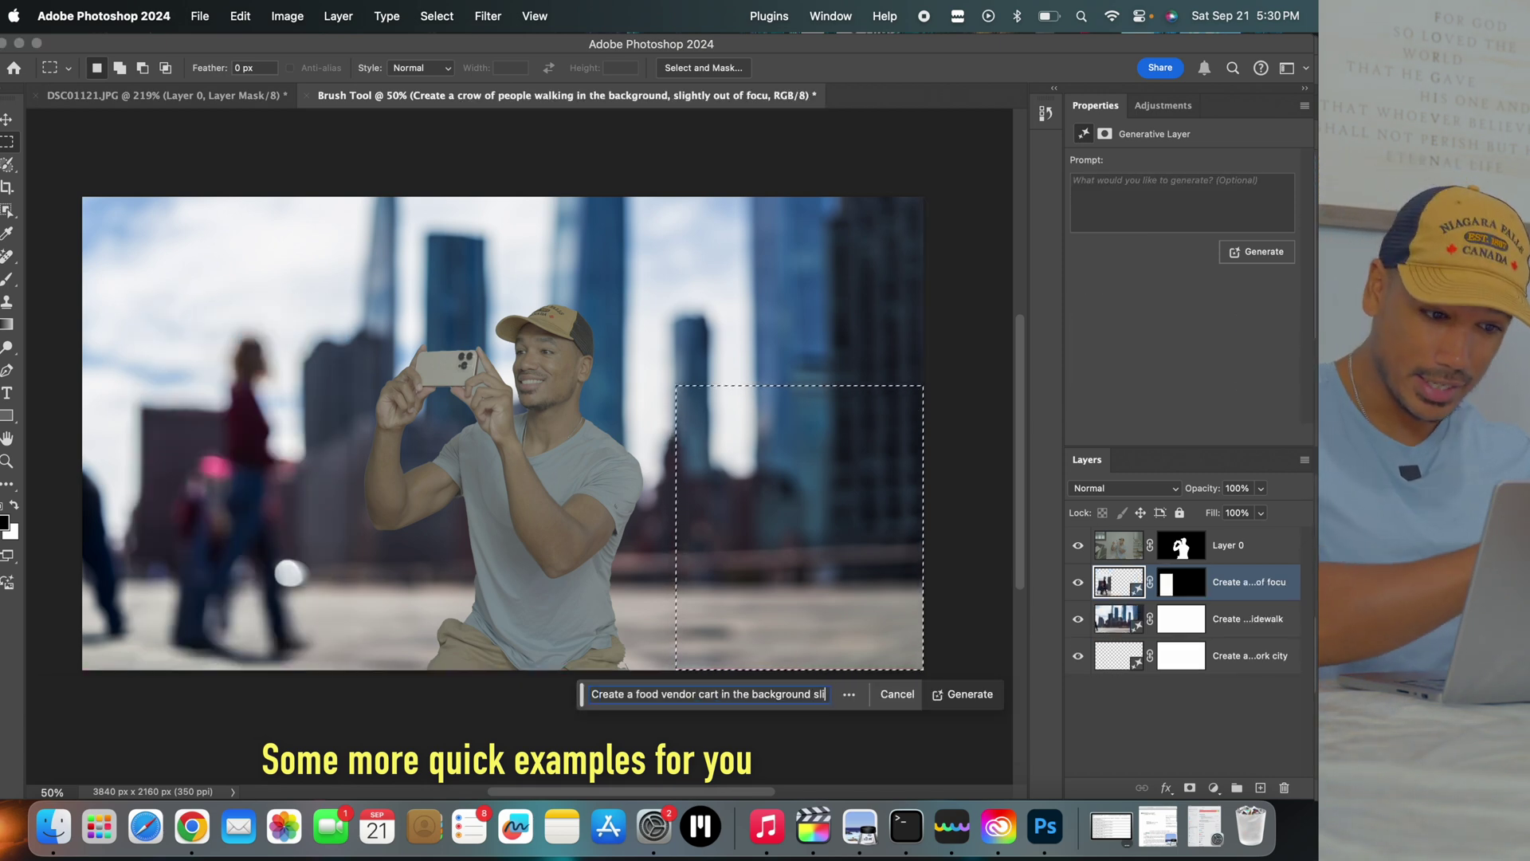